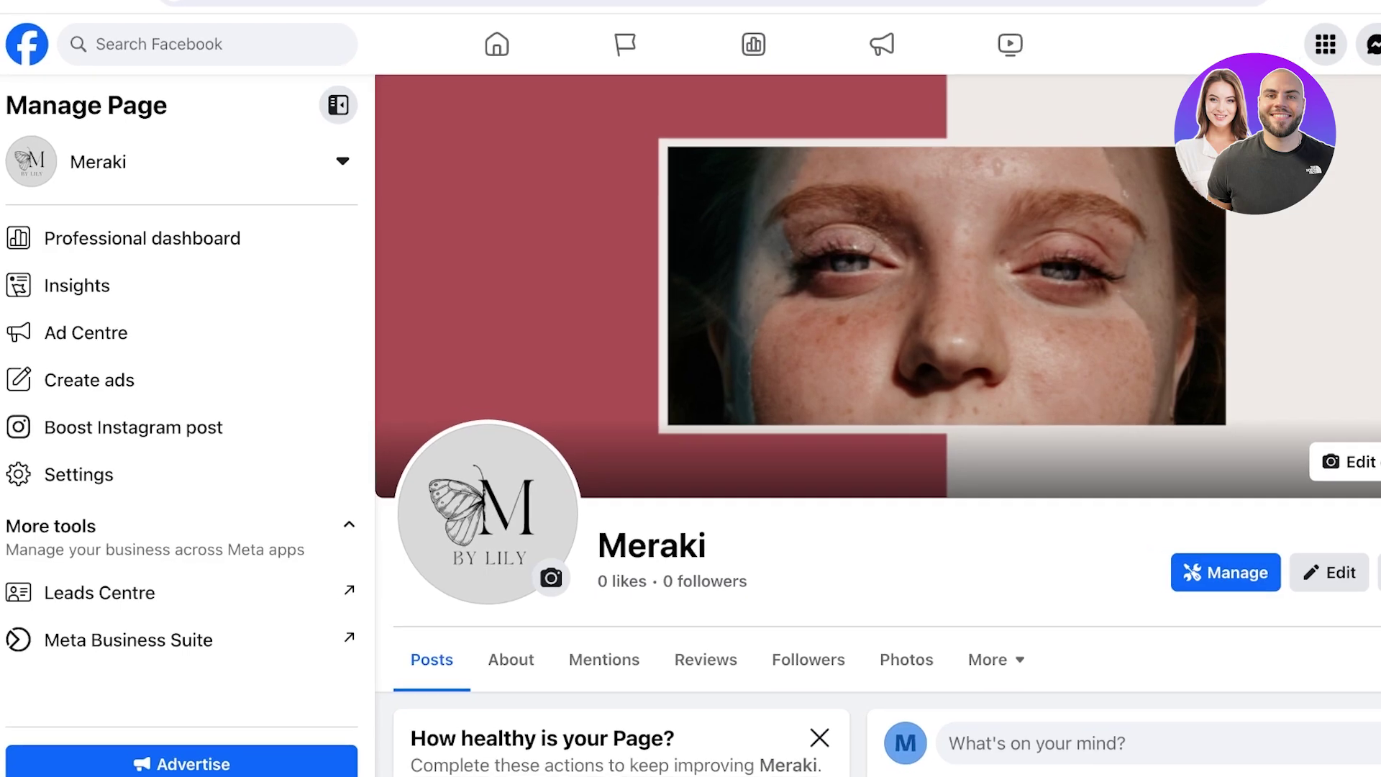
scroll(441, 404, down, 1)
scroll(441, 405, down, 8)
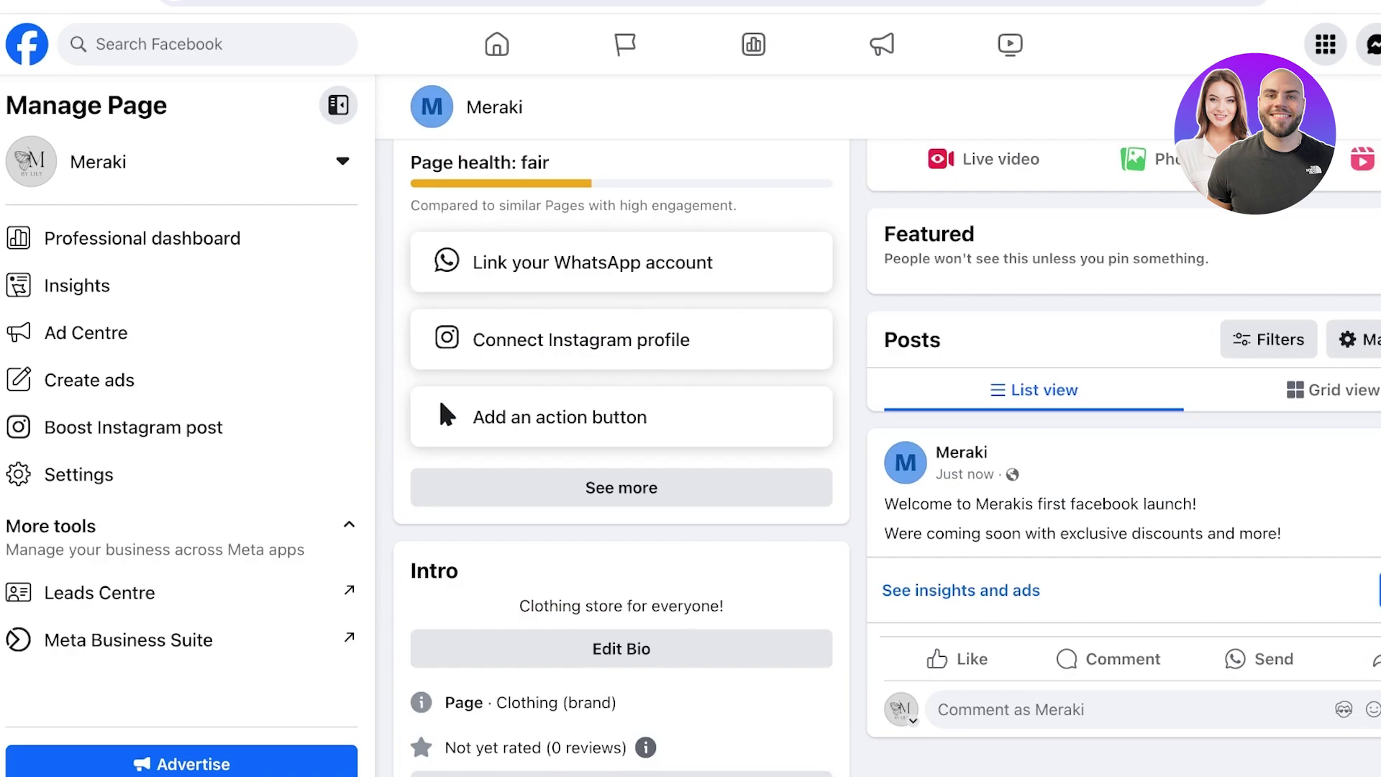
scroll(446, 414, up, 7)
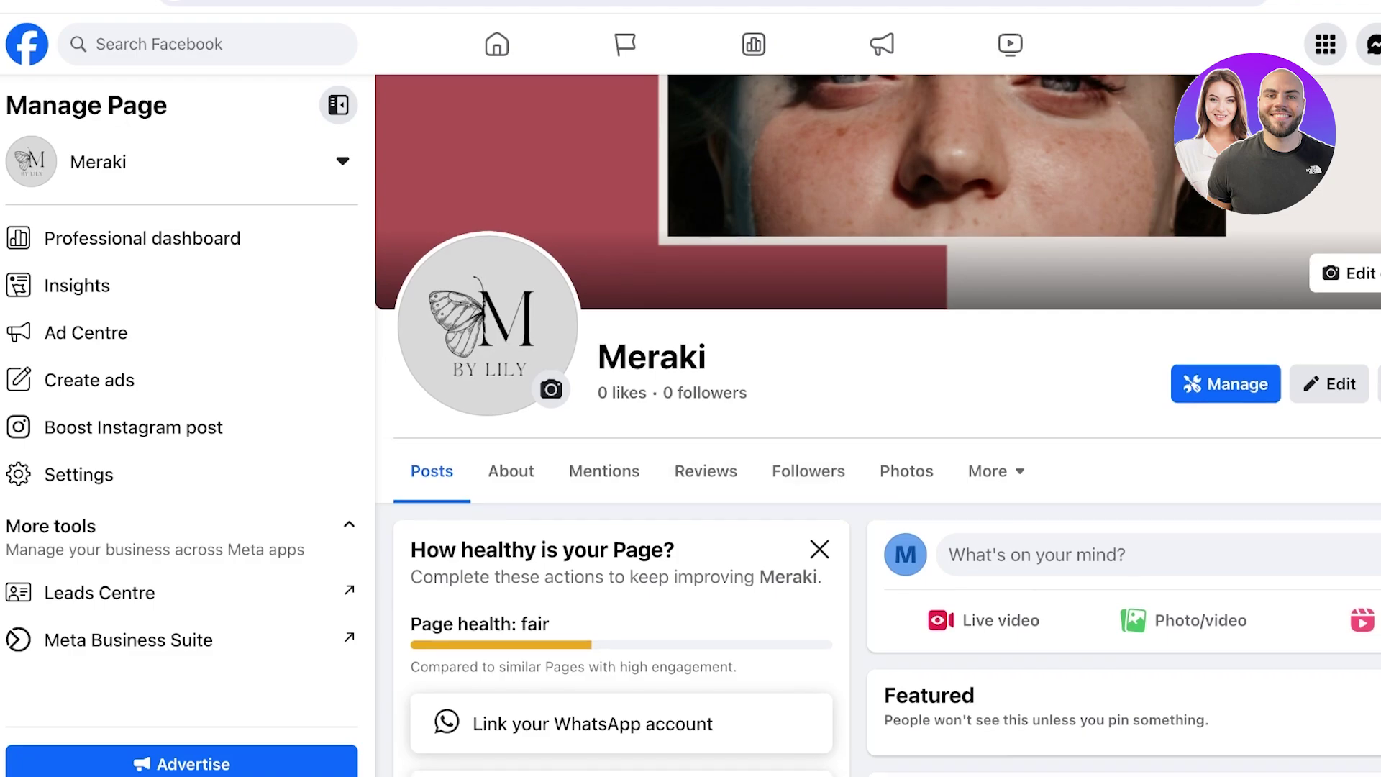
scroll(705, 471, up, 3)
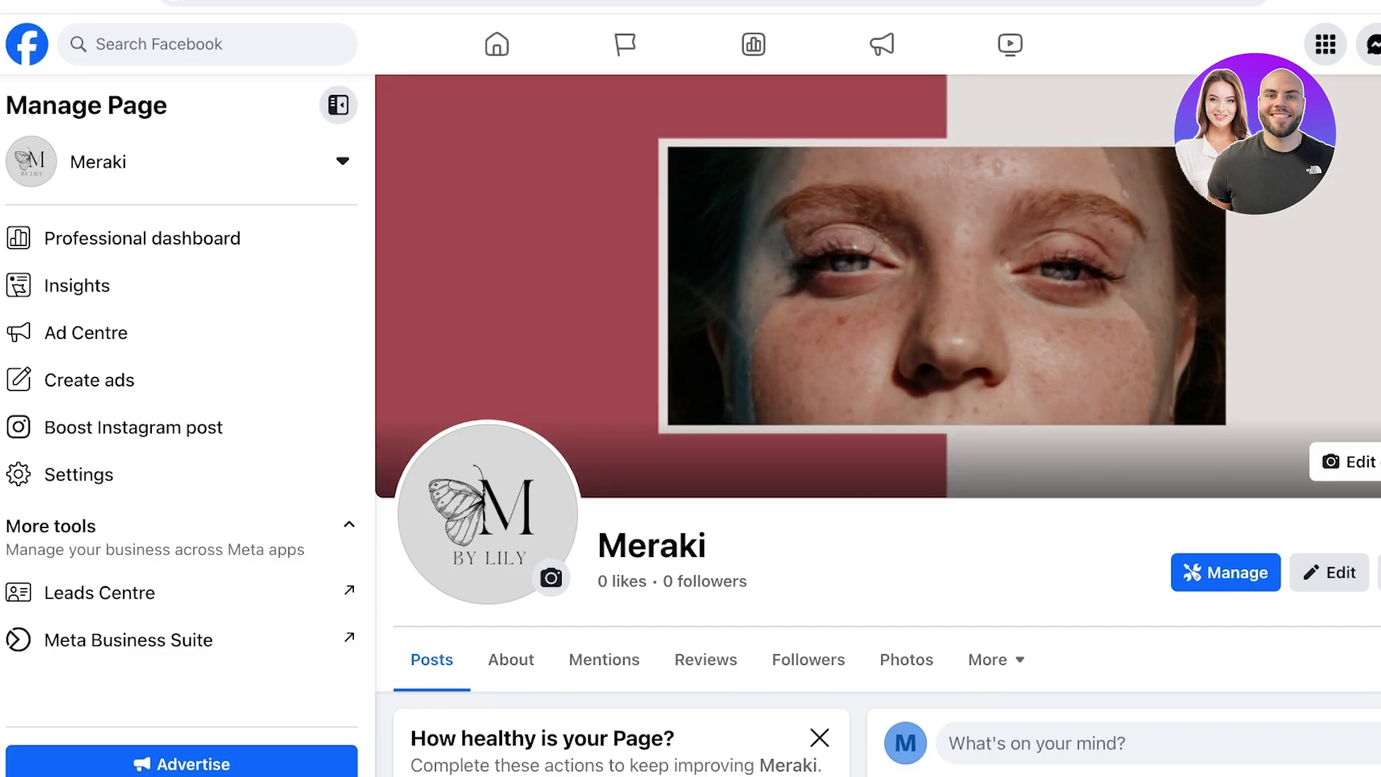
click(1325, 45)
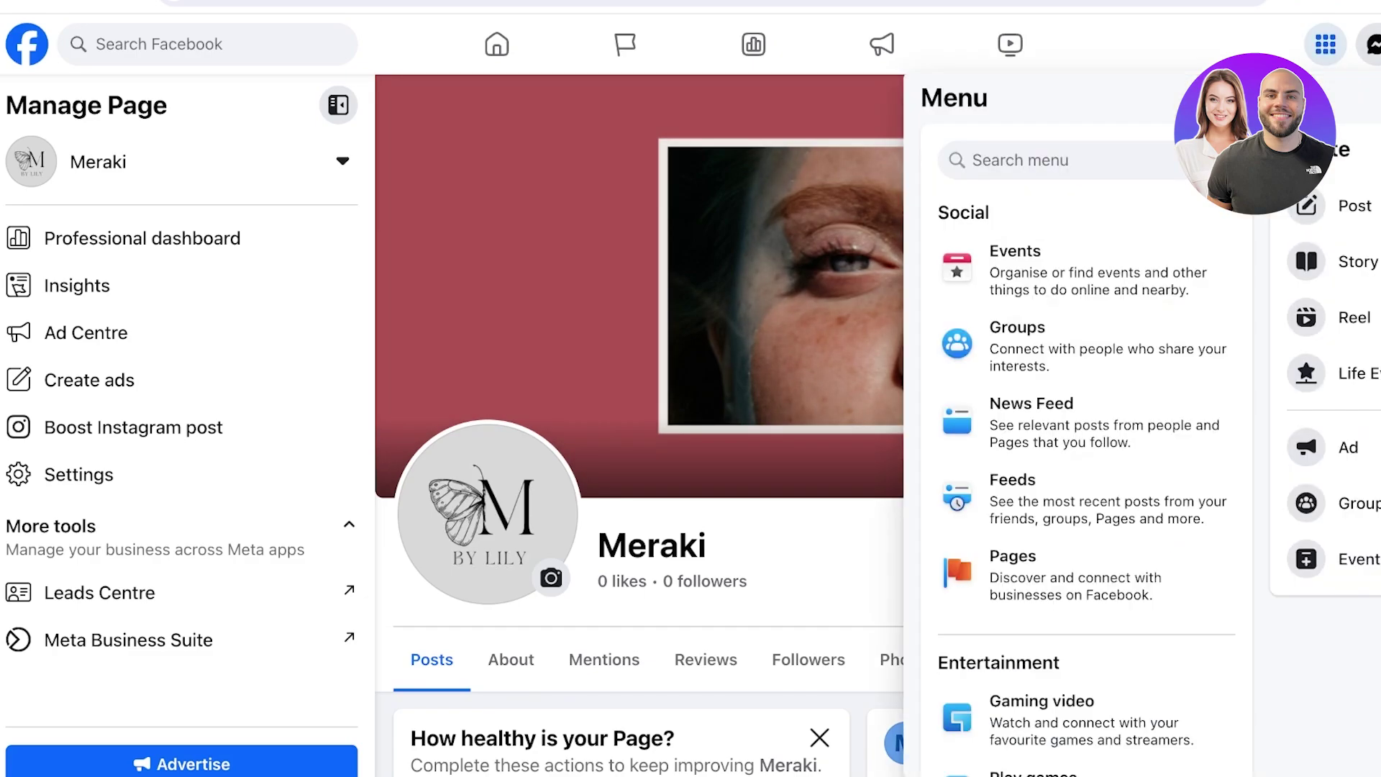
scroll(1079, 432, down, 10)
scroll(619, 432, down, 5)
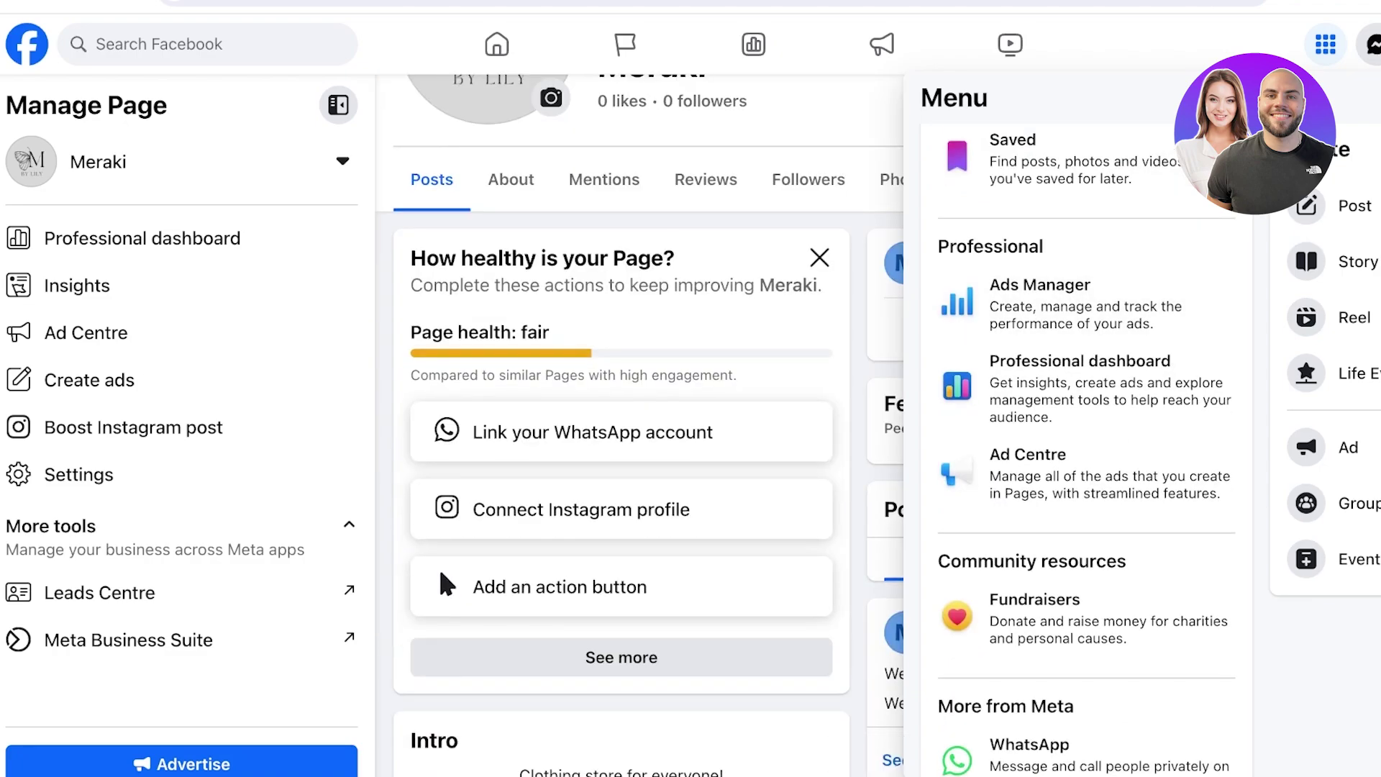
key(Escape)
scroll(877, 425, up, 5)
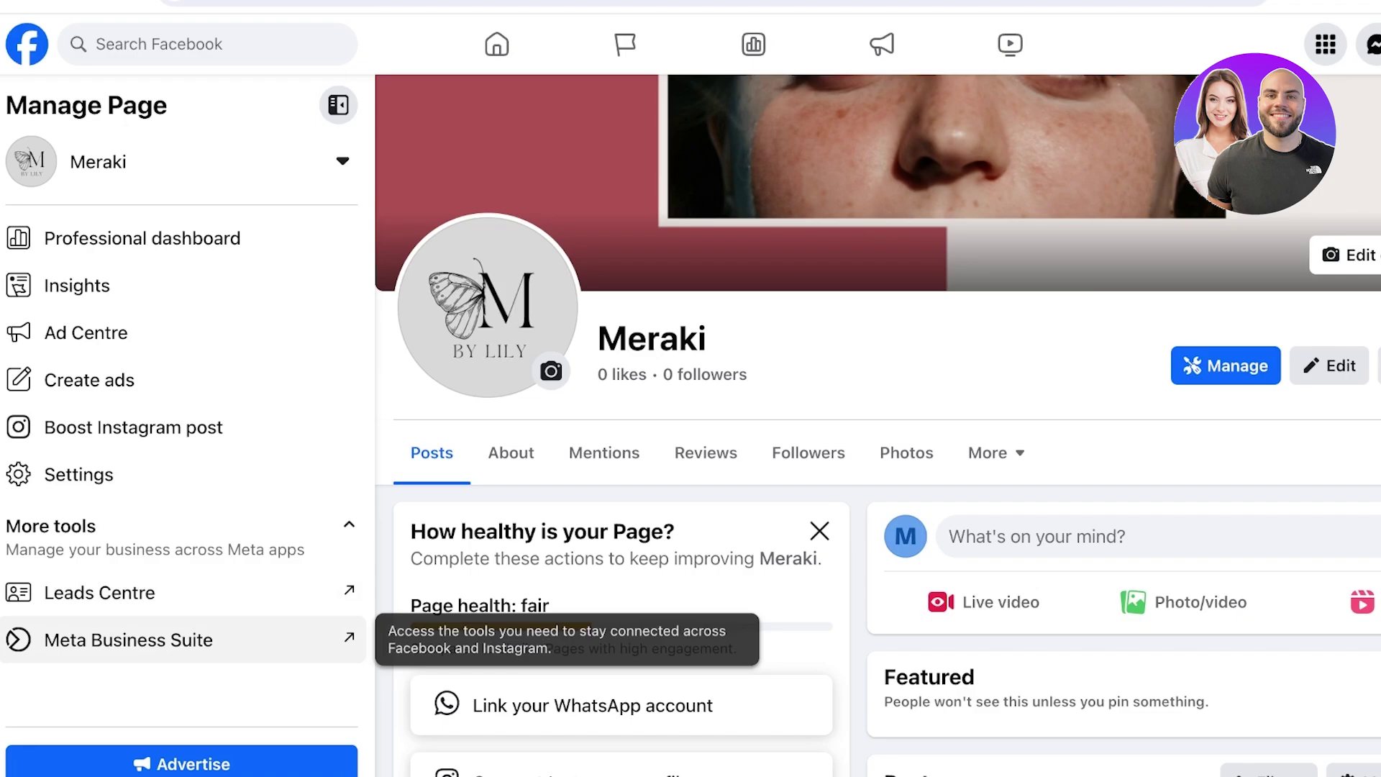
Open Meta Business Suite, look at the Instagram and posting options, then switch to the Meraki Page
click(128, 640)
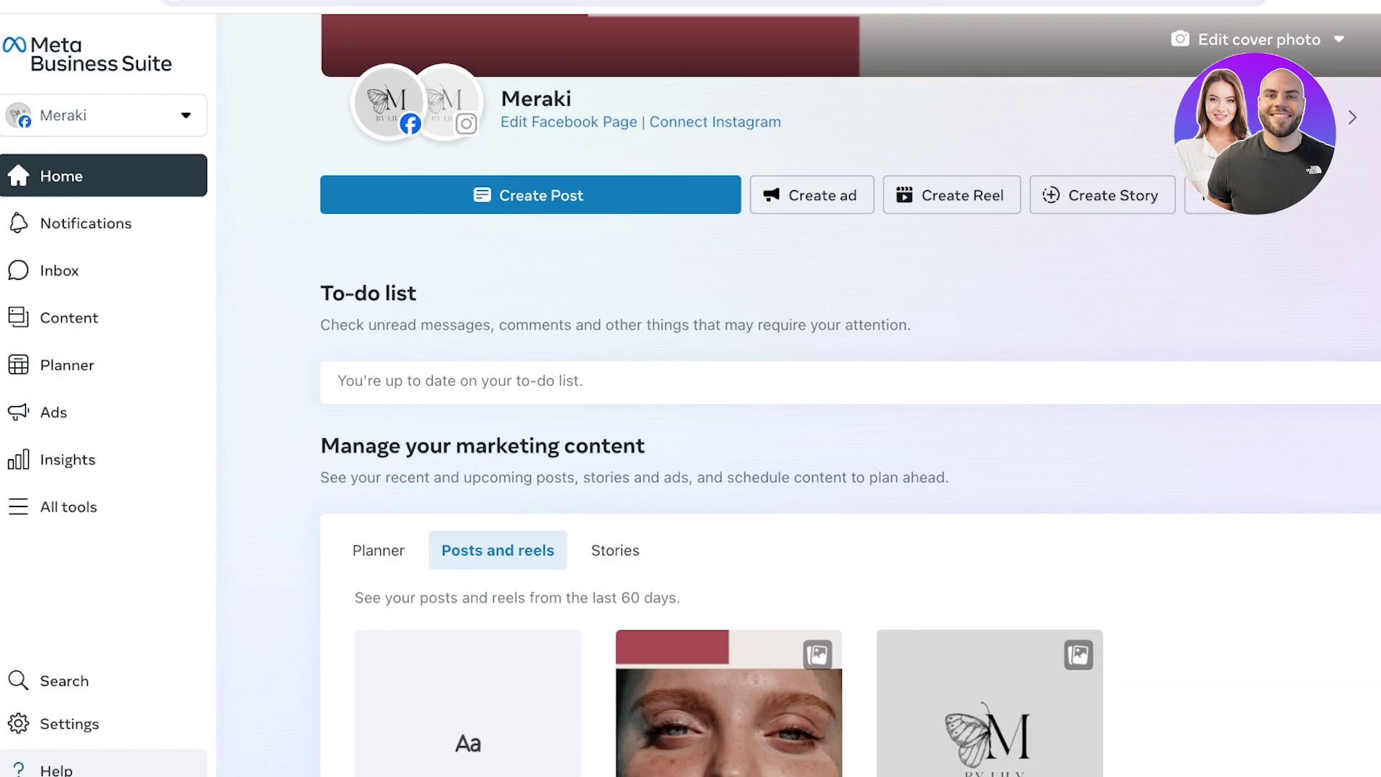
scroll(849, 389, up, 4)
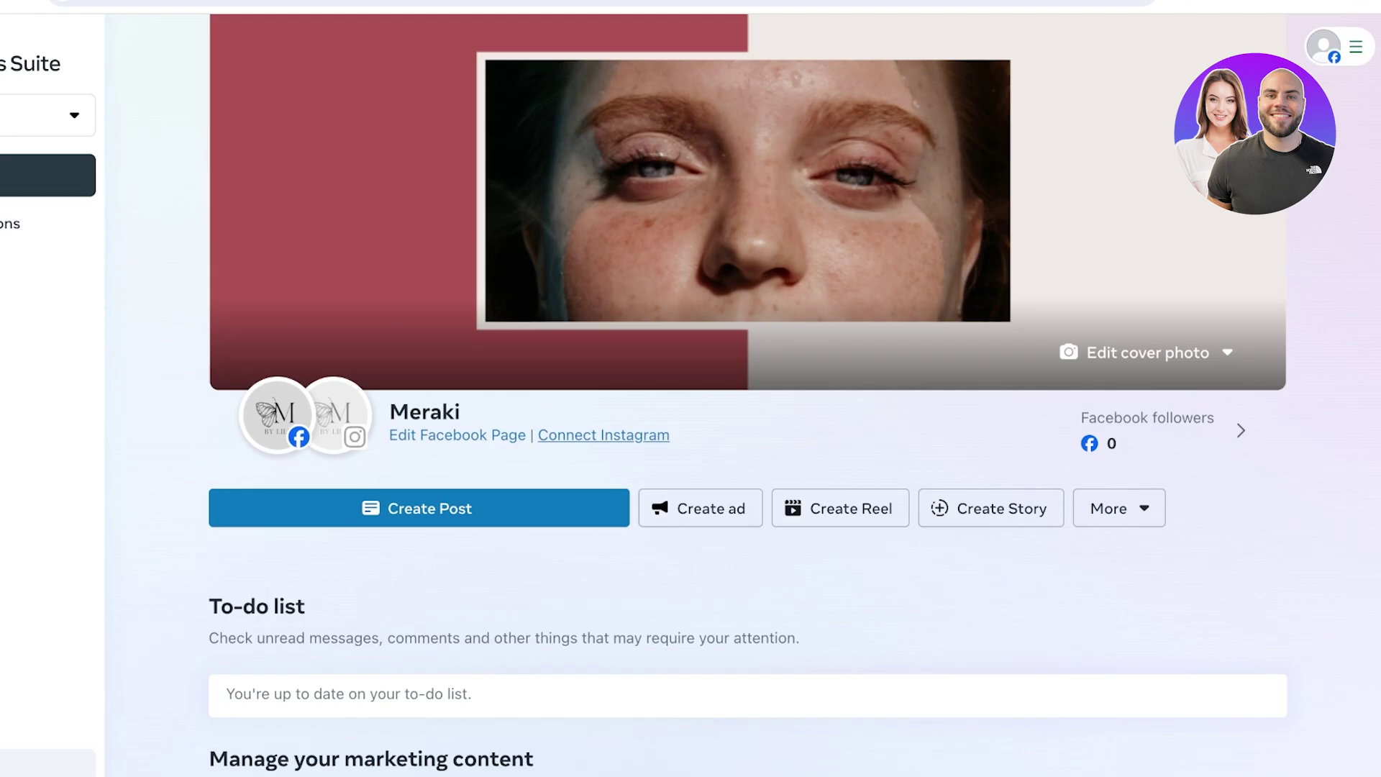
click(604, 435)
click(1119, 508)
key(Escape)
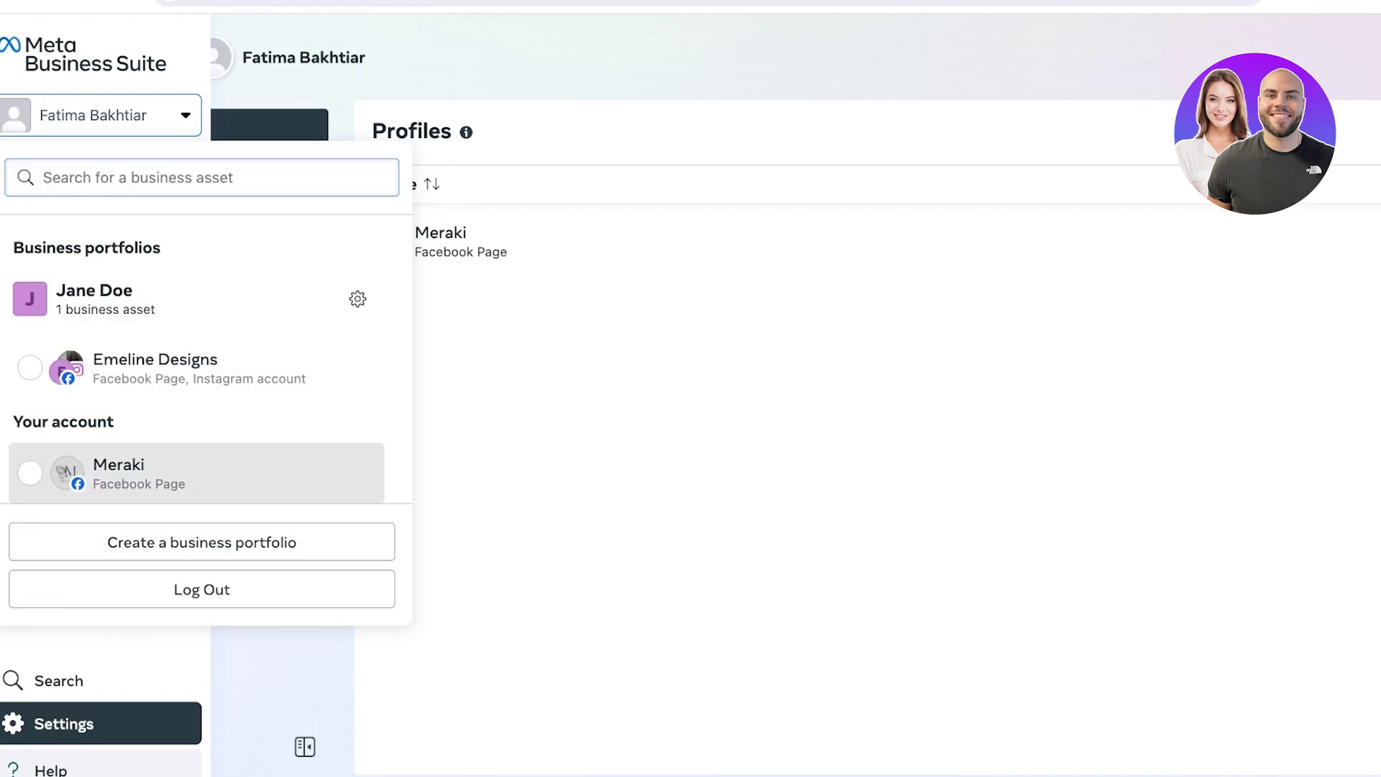
click(118, 473)
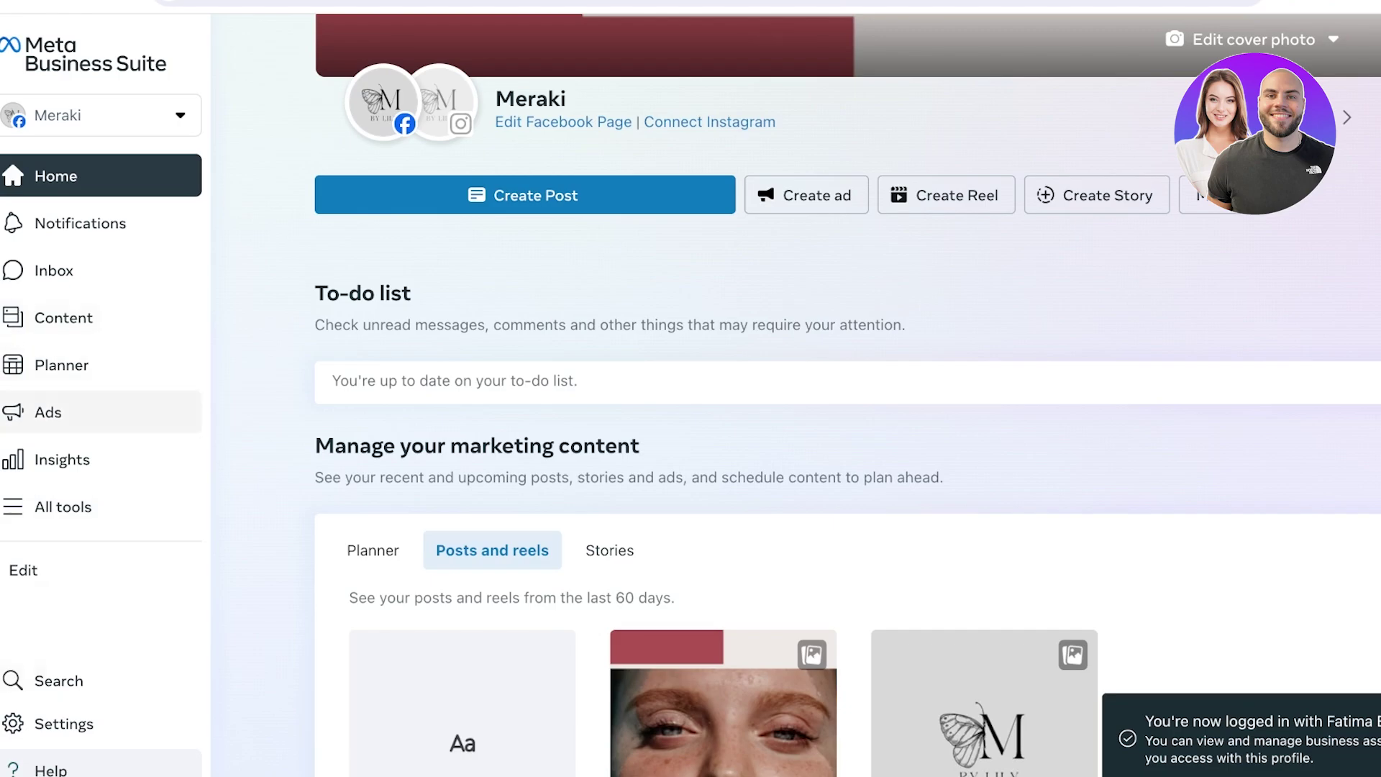
Scroll through Meraki's Ads page creation options, then open a new browser tab
click(101, 412)
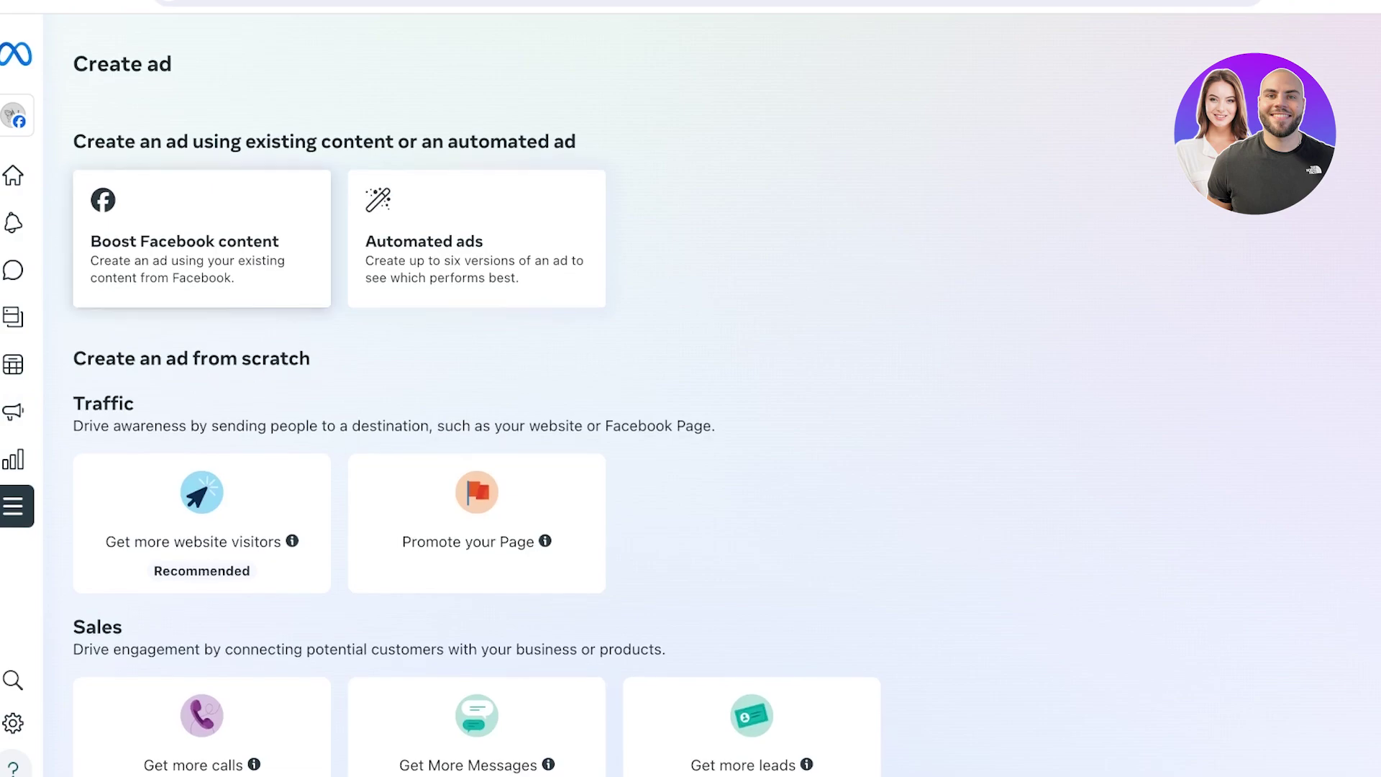
scroll(475, 410, down, 1)
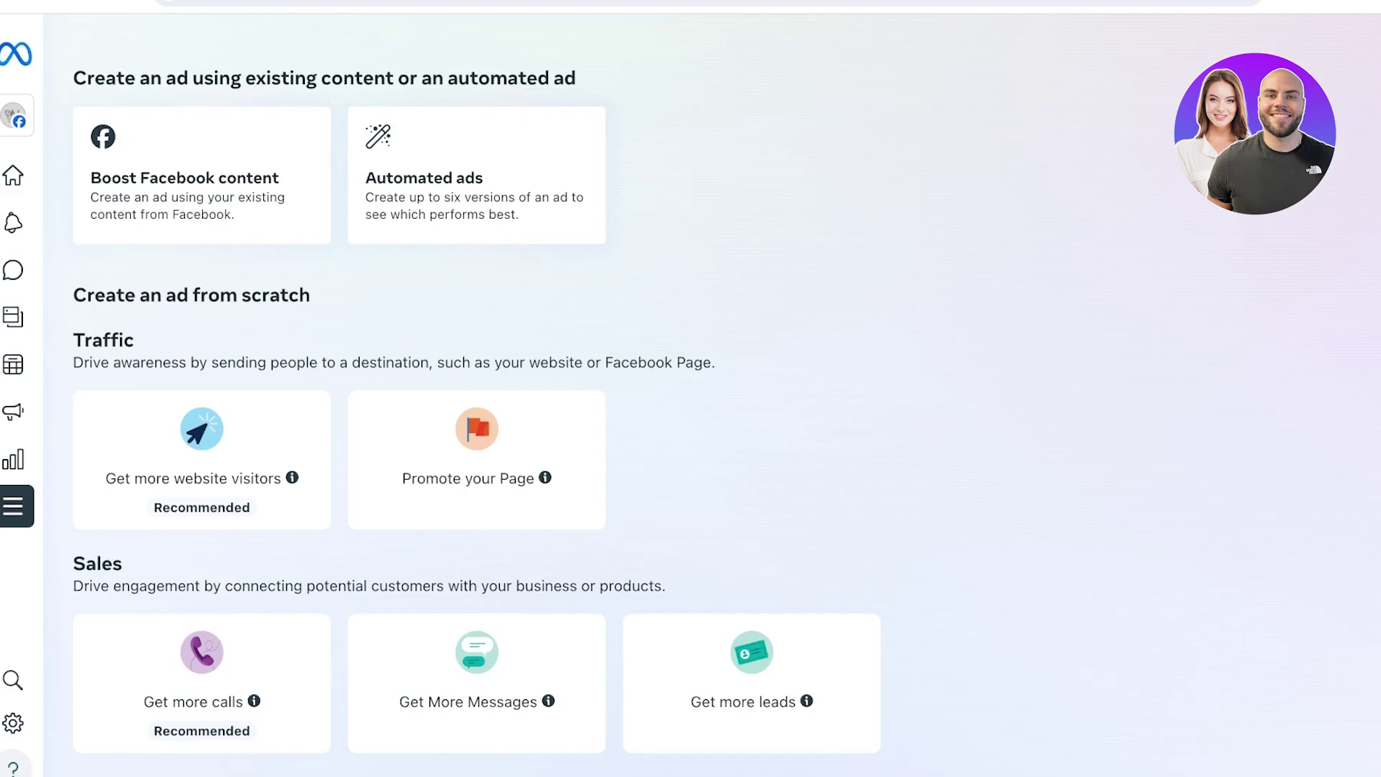
key(ctrl+t)
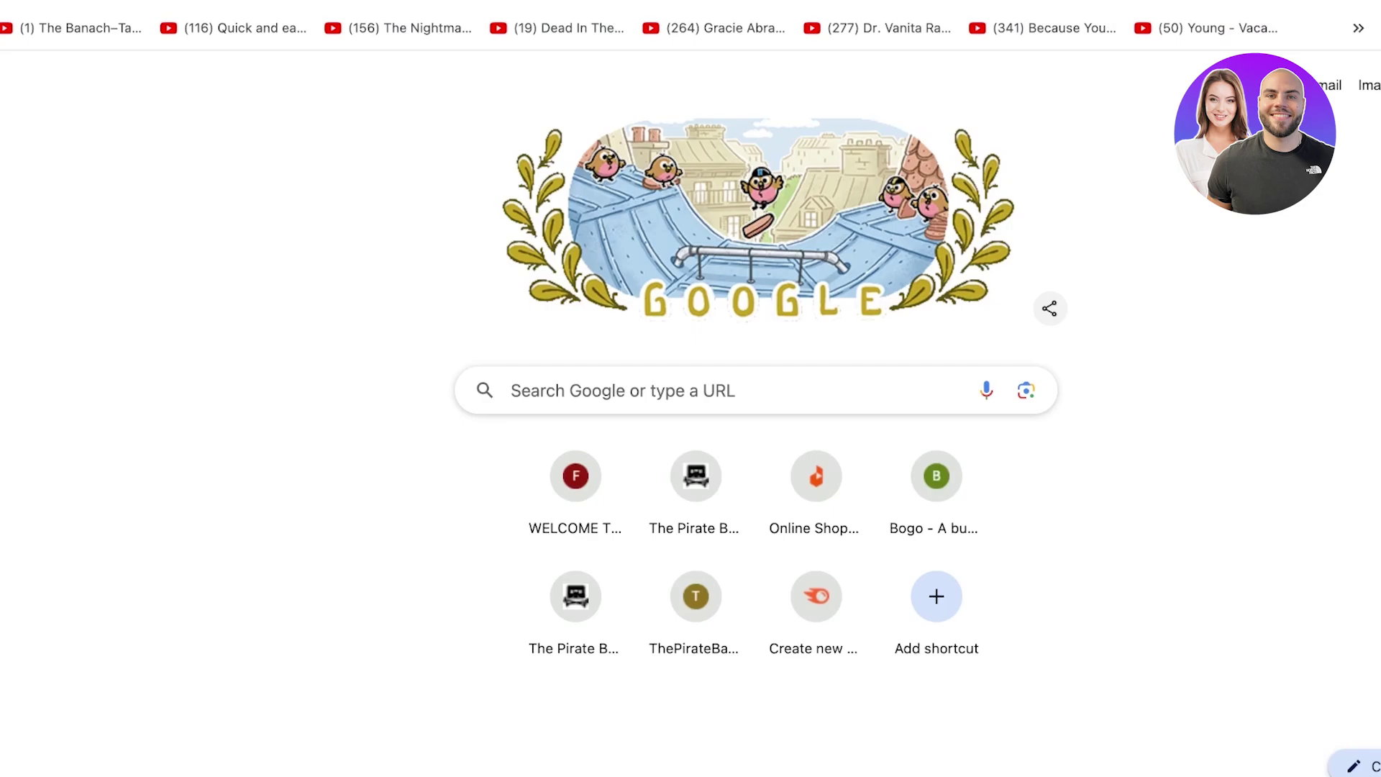
Search Google for 'facebook ad account' and open the Help Centre article on creating ad accounts
text(facebook ad account)
key(Return)
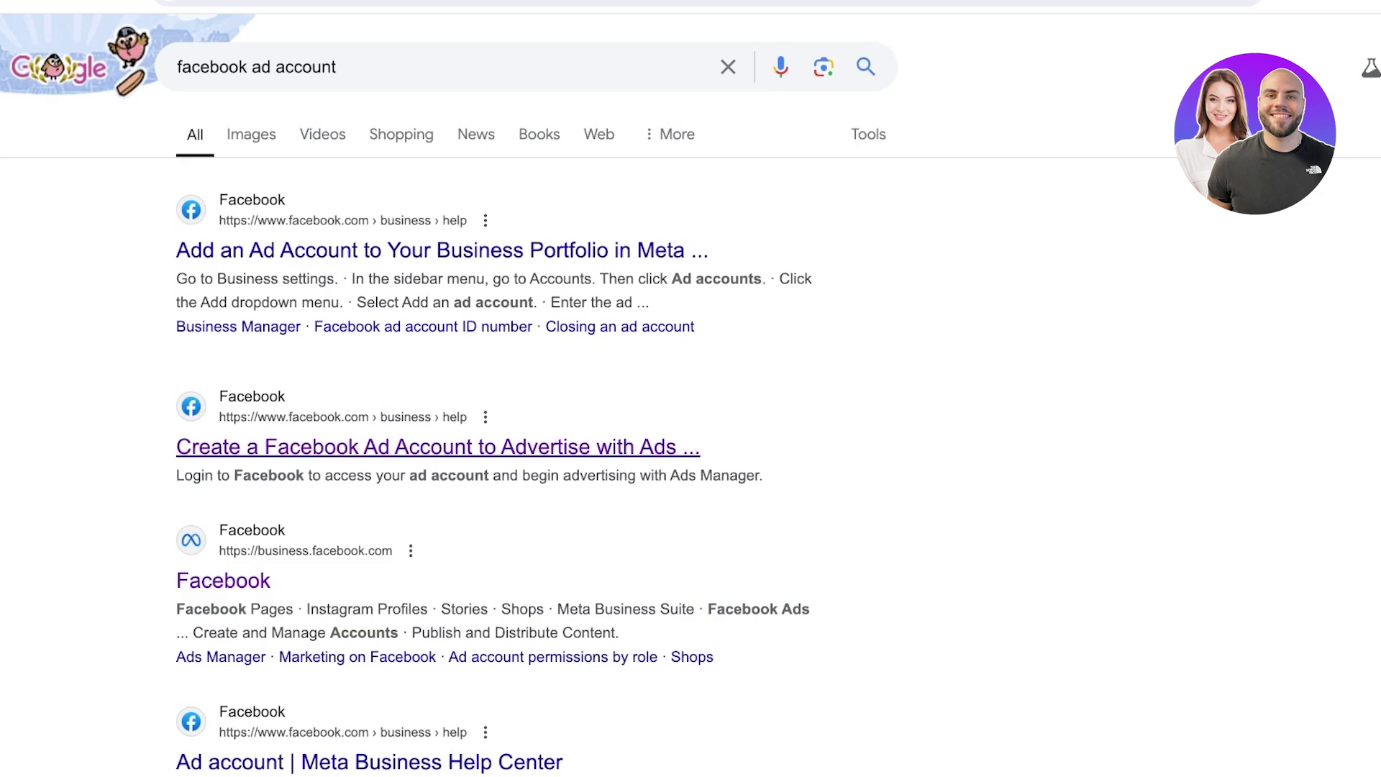
click(438, 447)
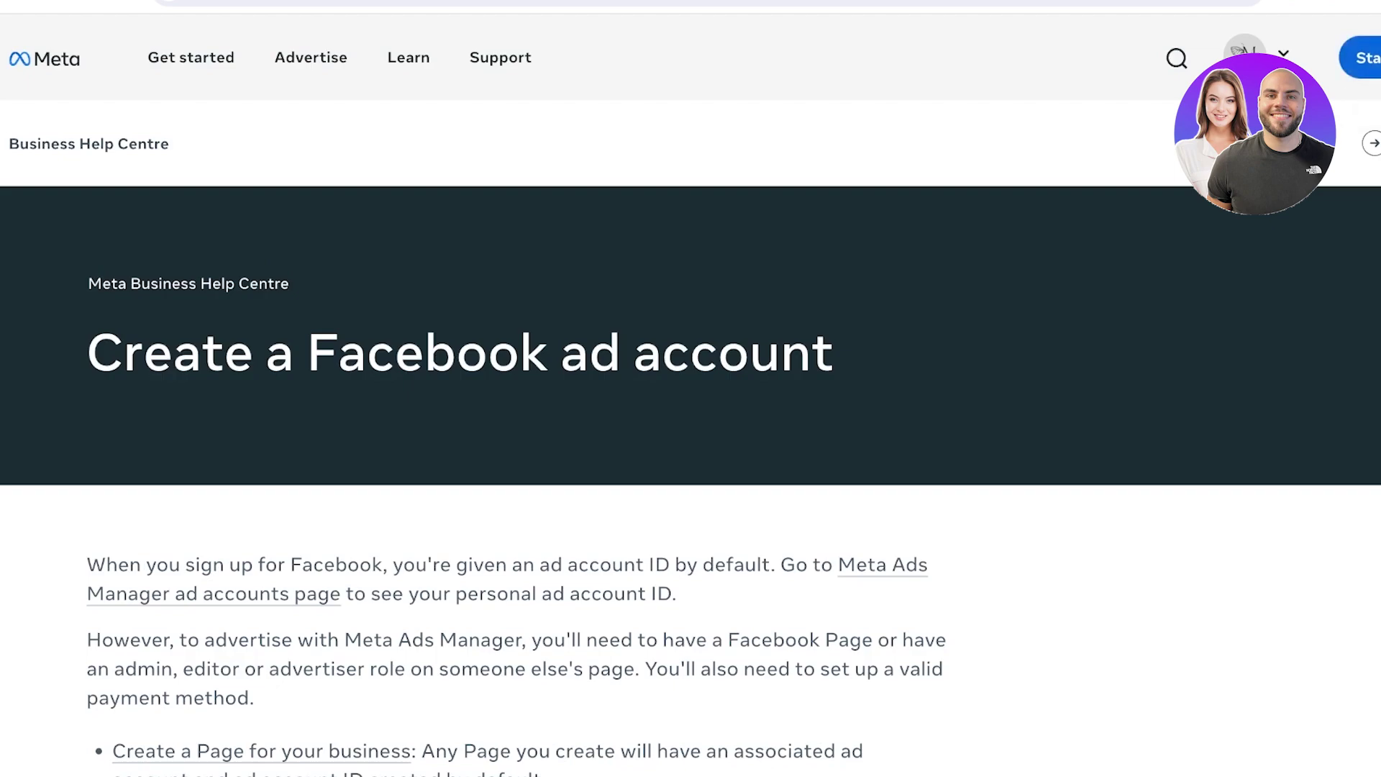
Go from the help article to the ad account's Campaigns list in Ads Manager
click(1244, 62)
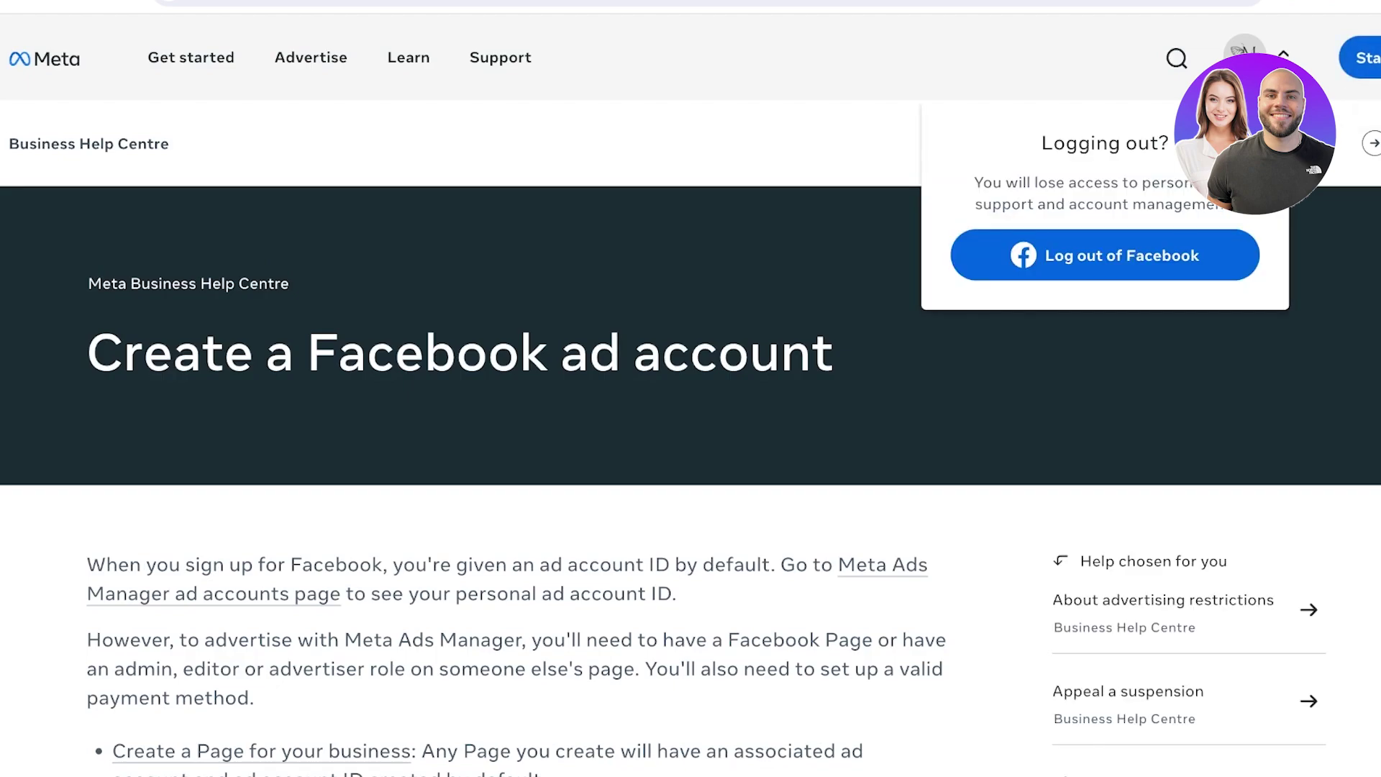
key(Escape)
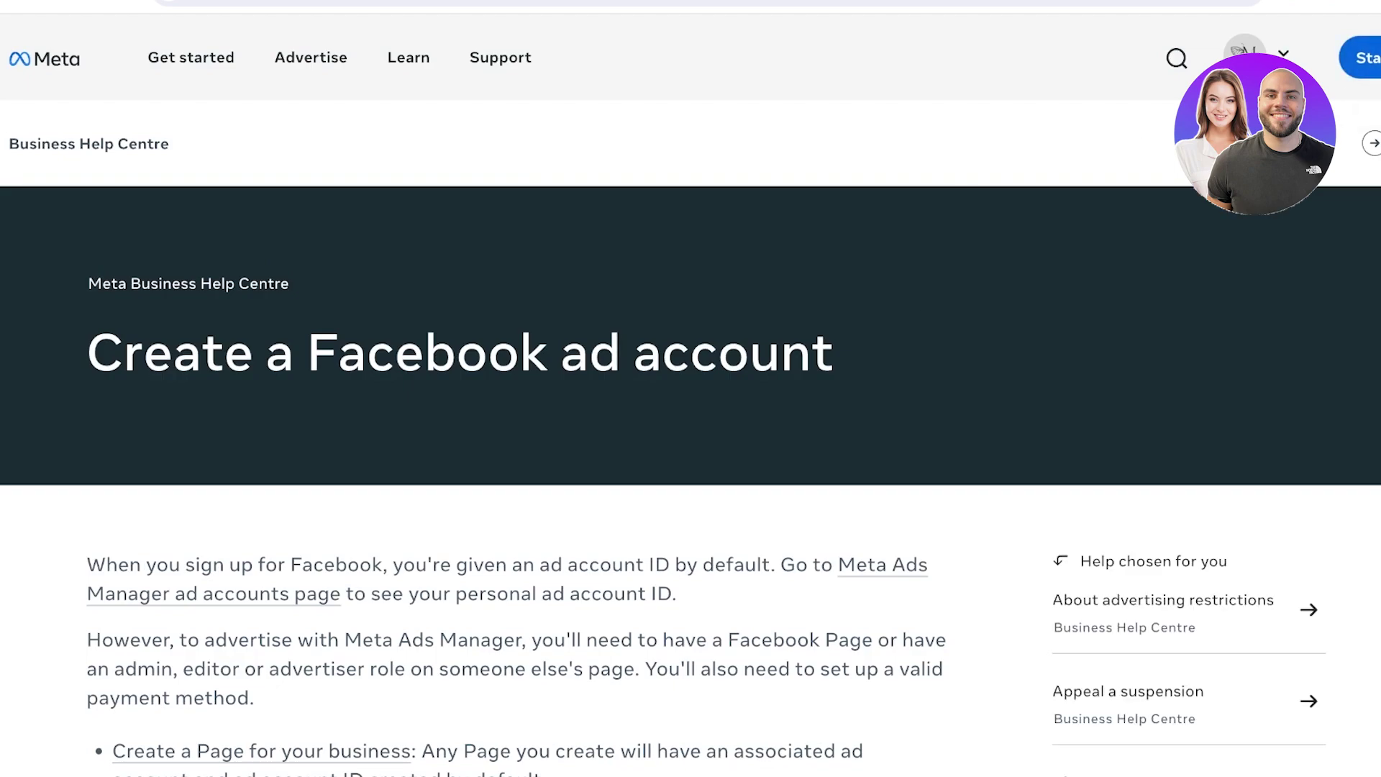
mouse_move(1364, 58)
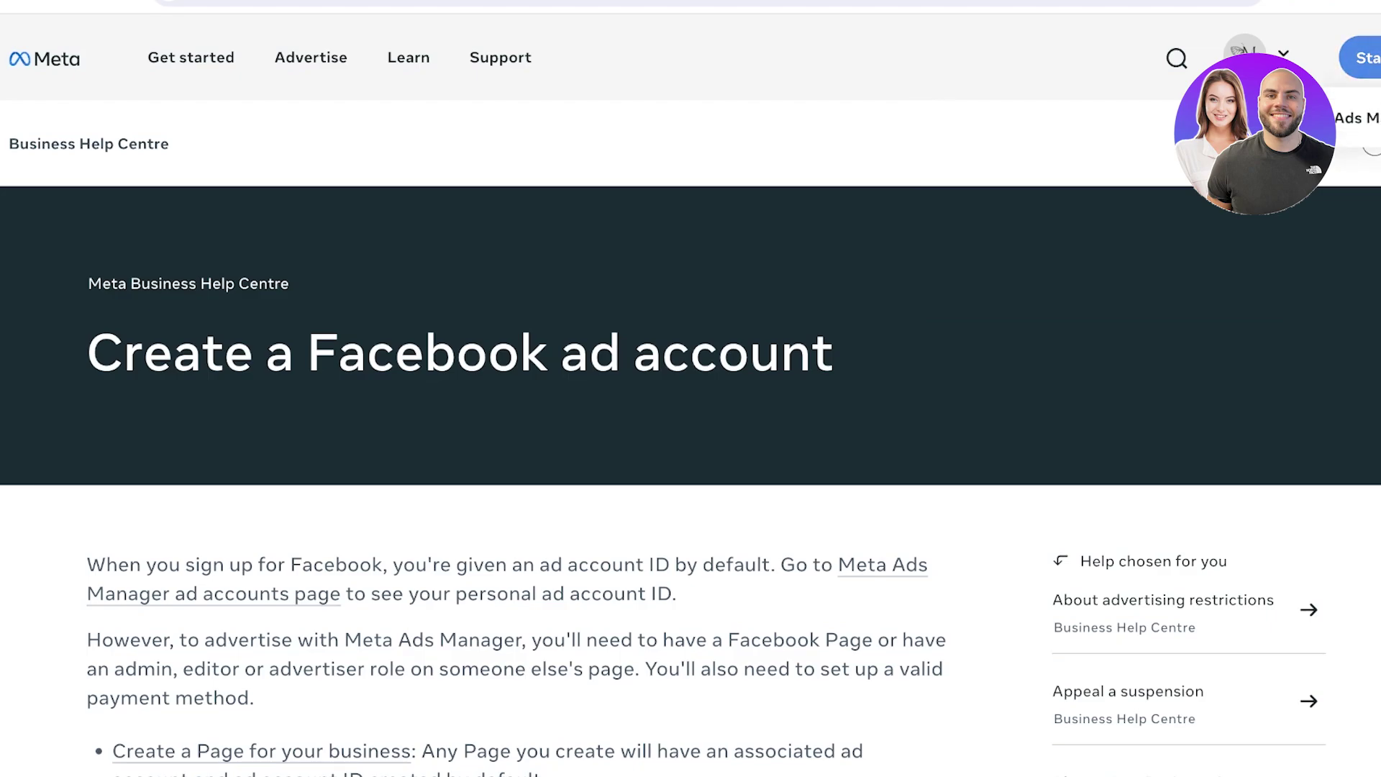
click(1356, 117)
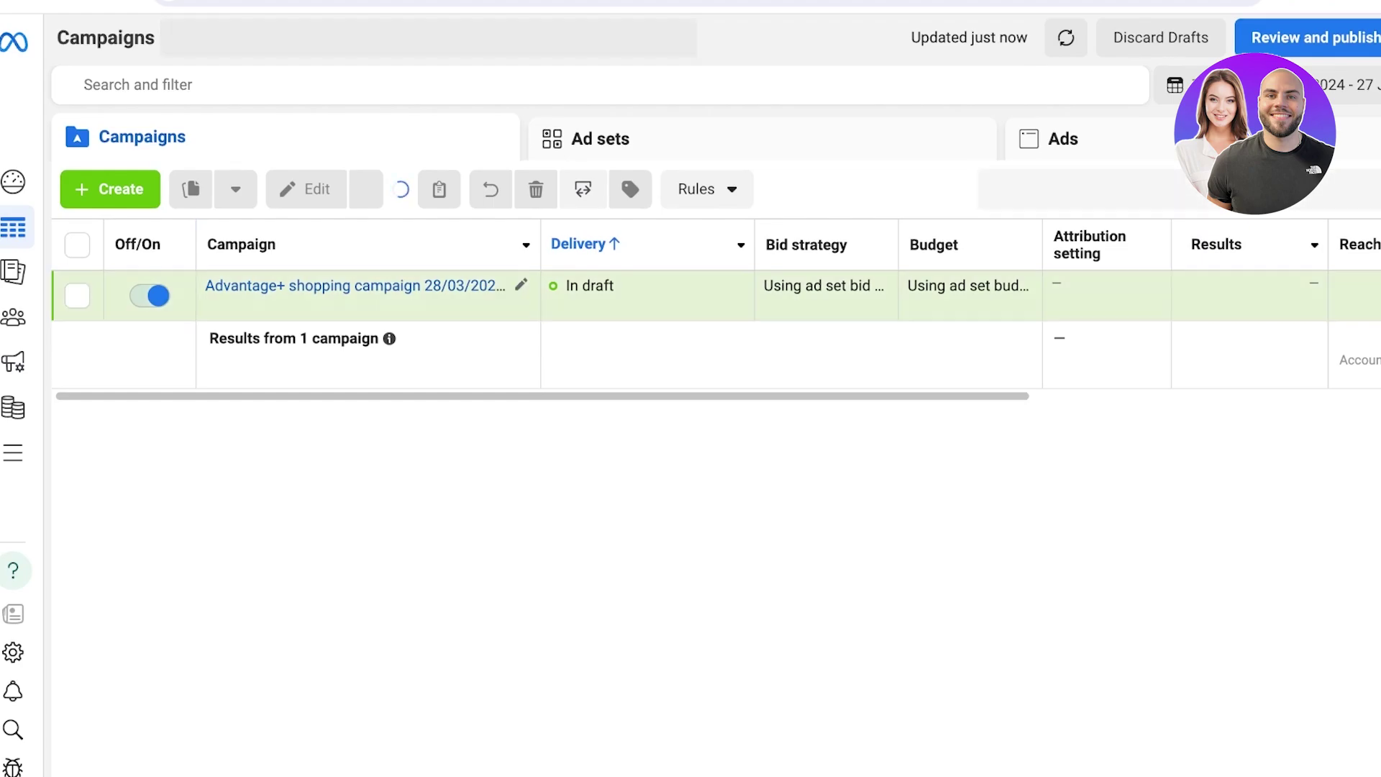
From the Campaigns list, go to the account overview and open the All tools directory
click(77, 295)
click(77, 295)
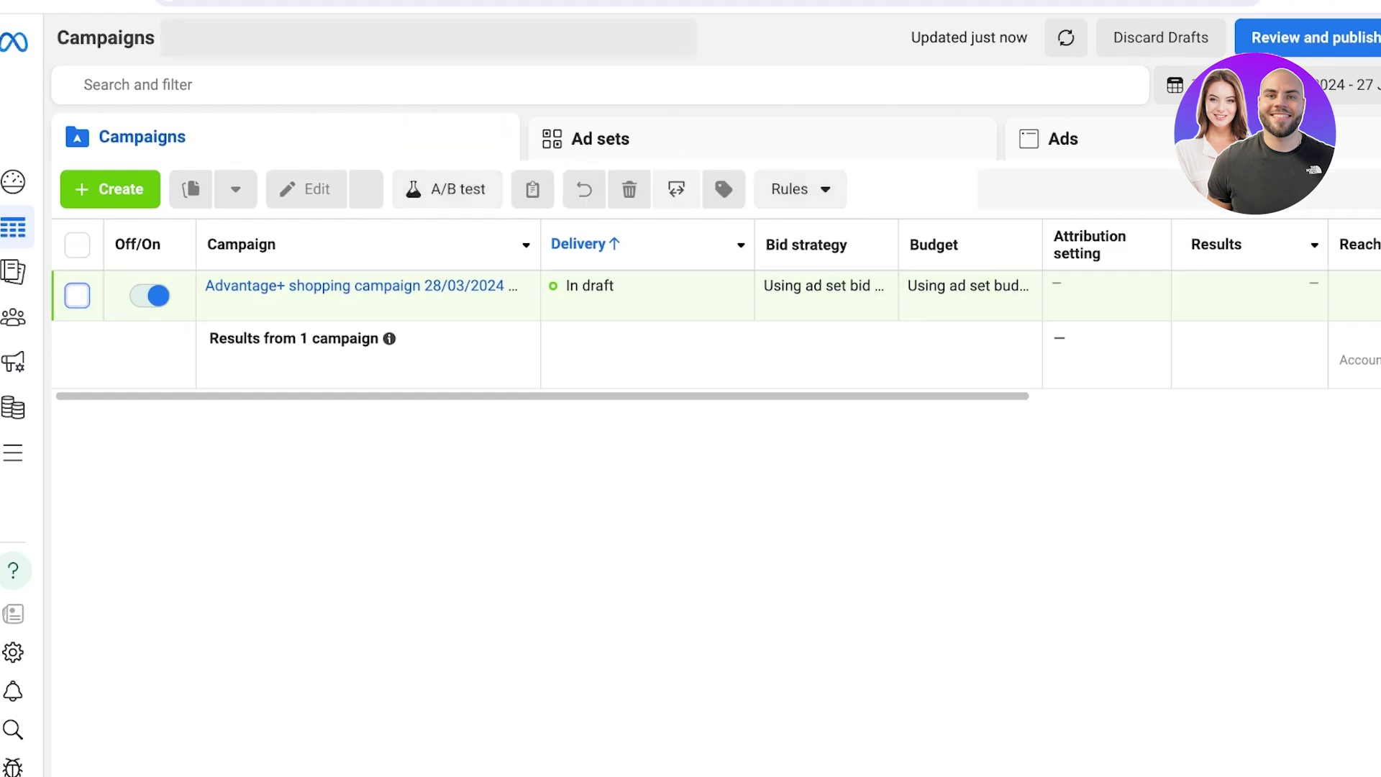
click(13, 181)
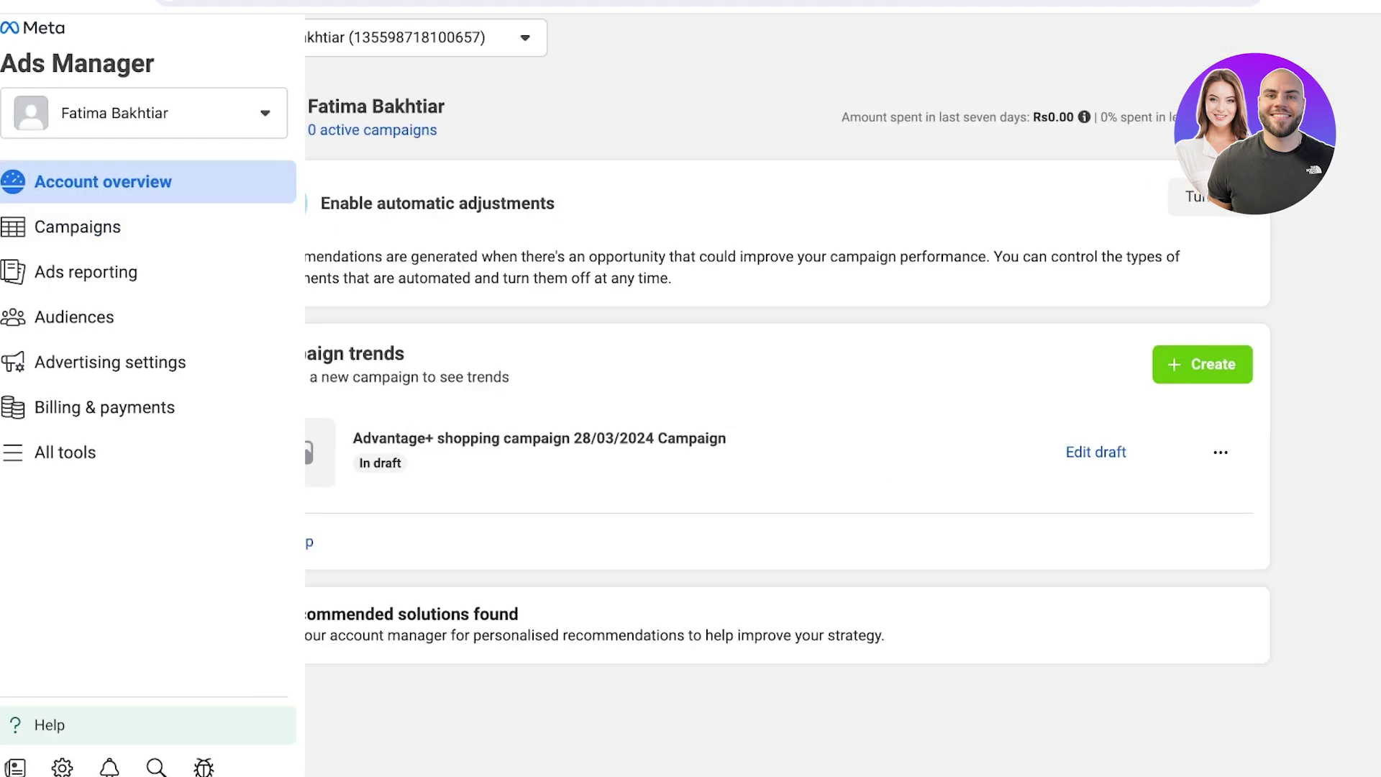
click(144, 113)
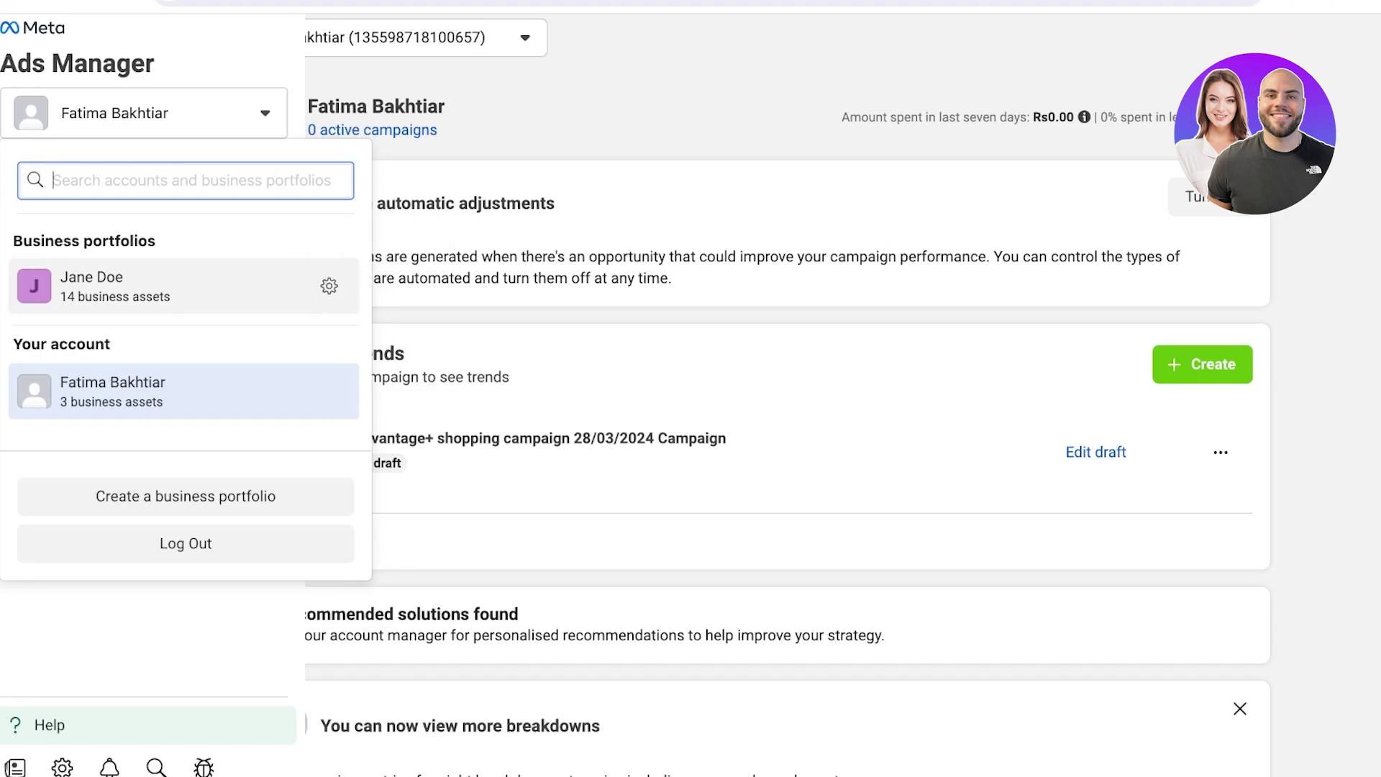
click(65, 452)
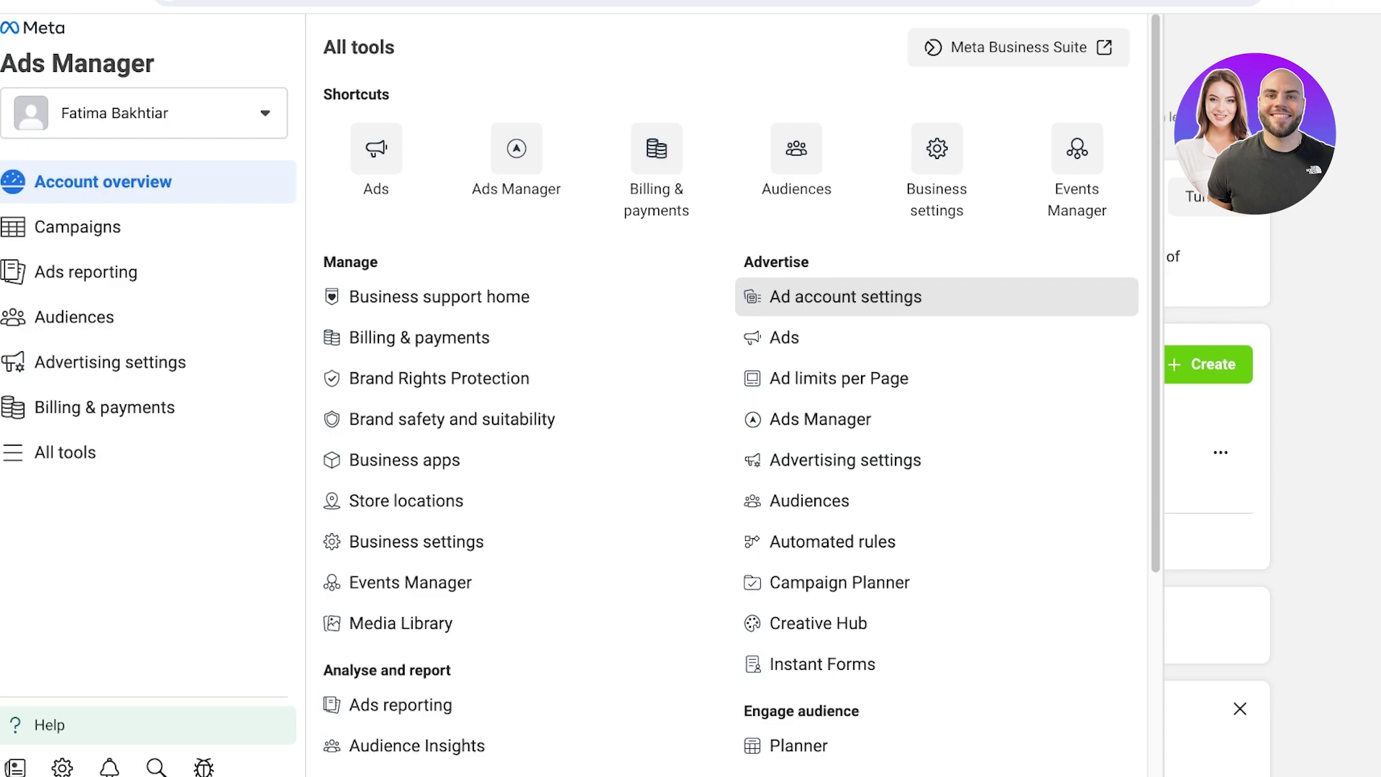
In Ad account settings, review admin roles and Publisher reporting choices unchanged, then go to Pages
click(845, 297)
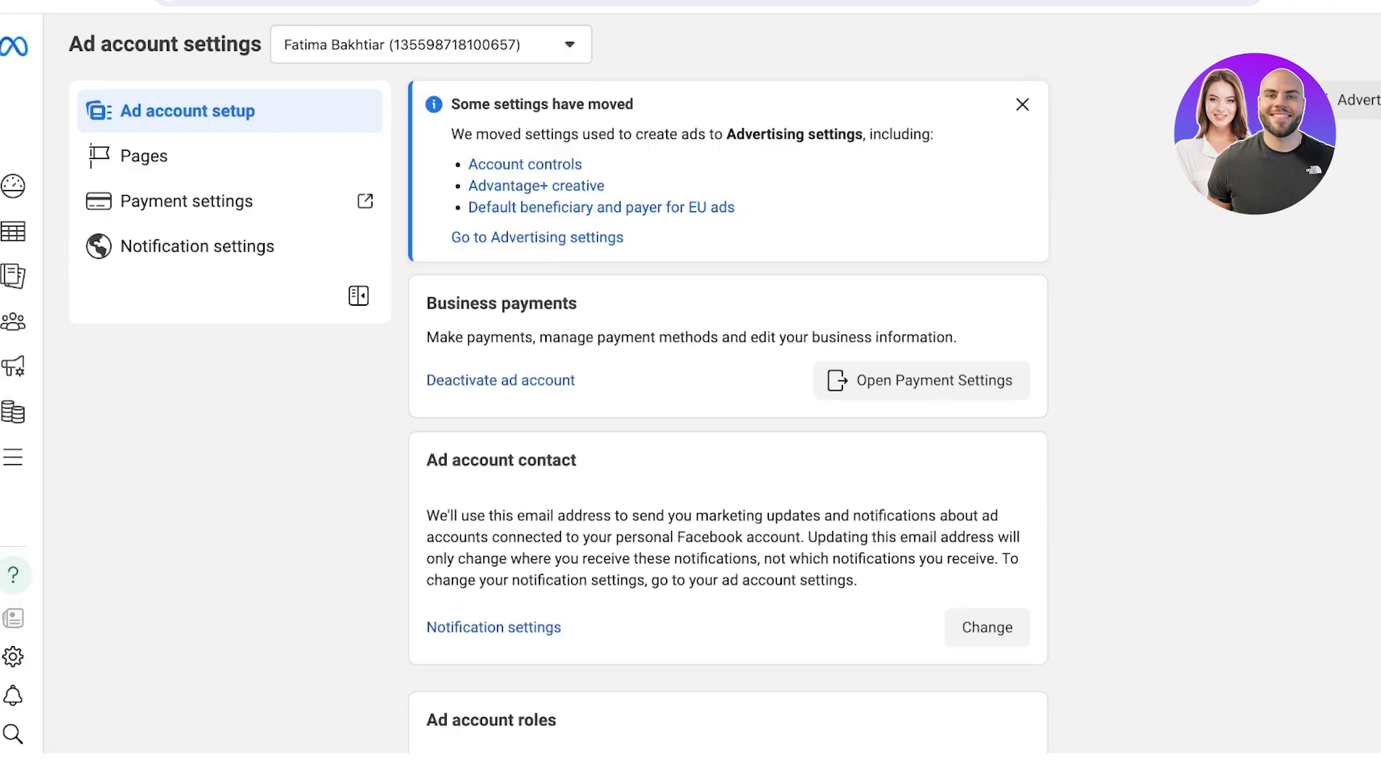
scroll(728, 388, down, 2)
scroll(728, 388, down, 2)
scroll(980, 354, down, 1)
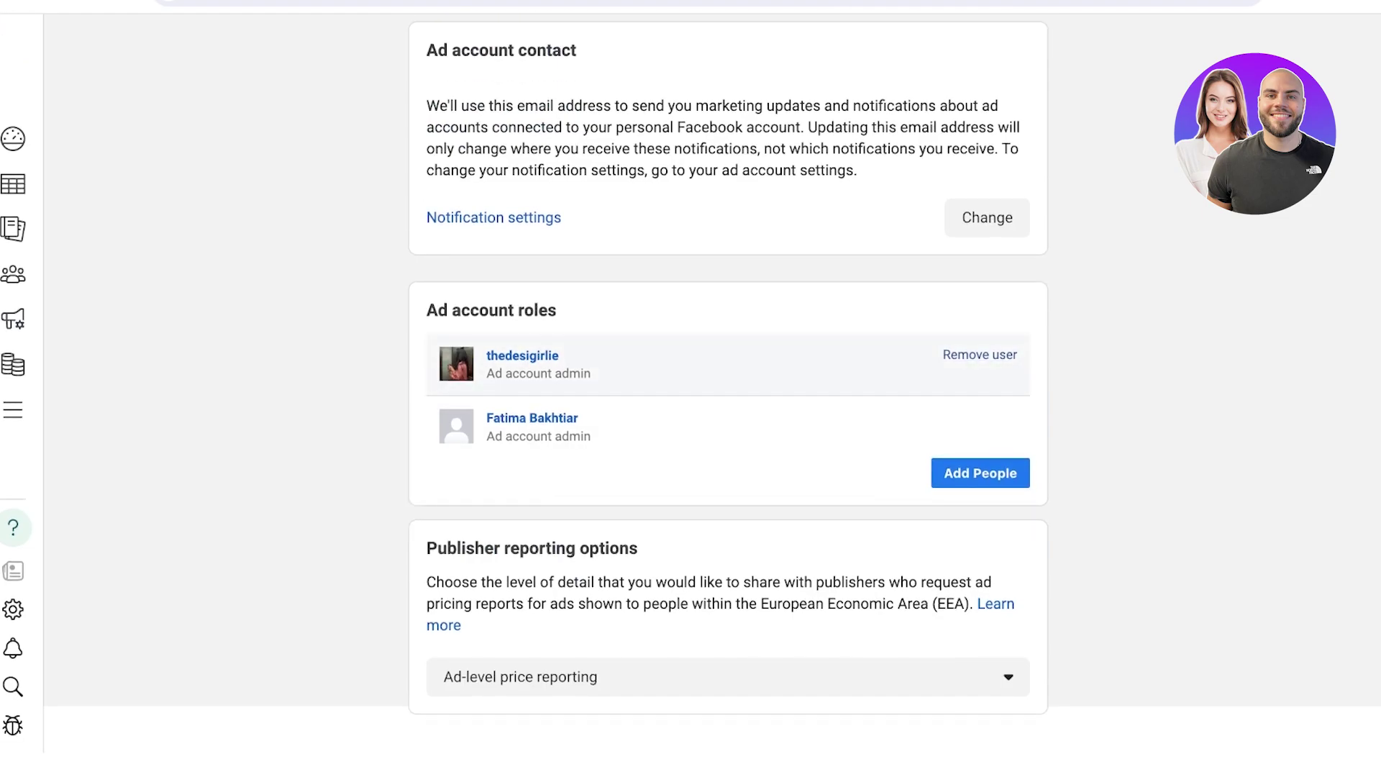
click(727, 676)
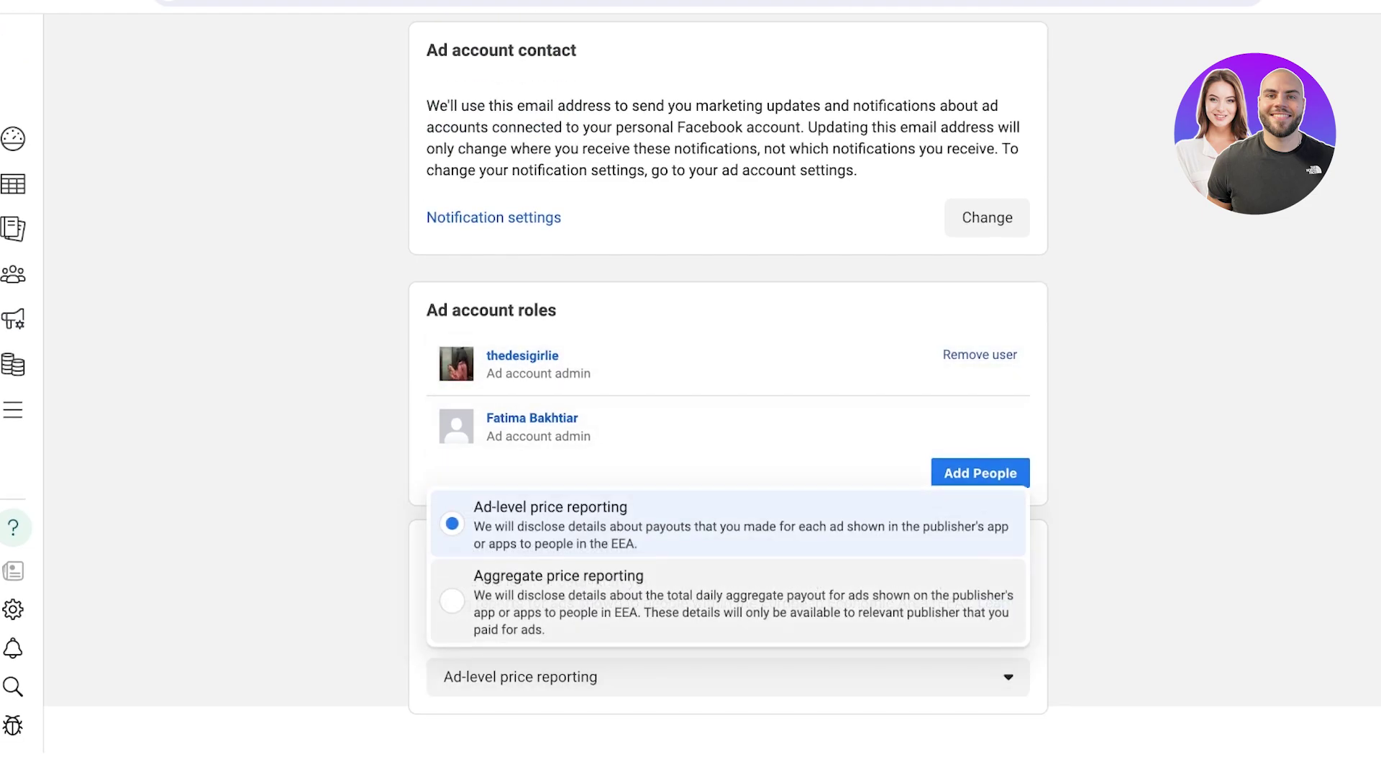
key(Escape)
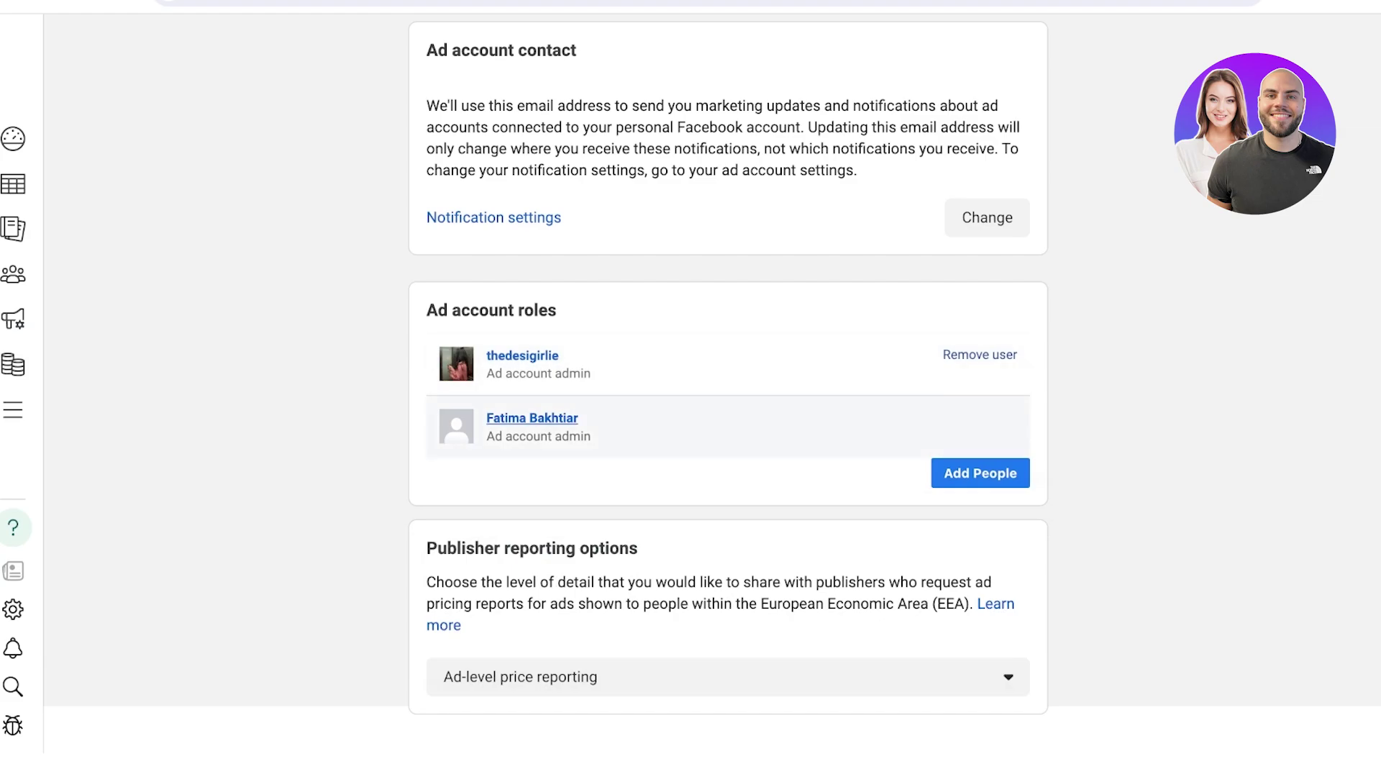
scroll(727, 388, up, 5)
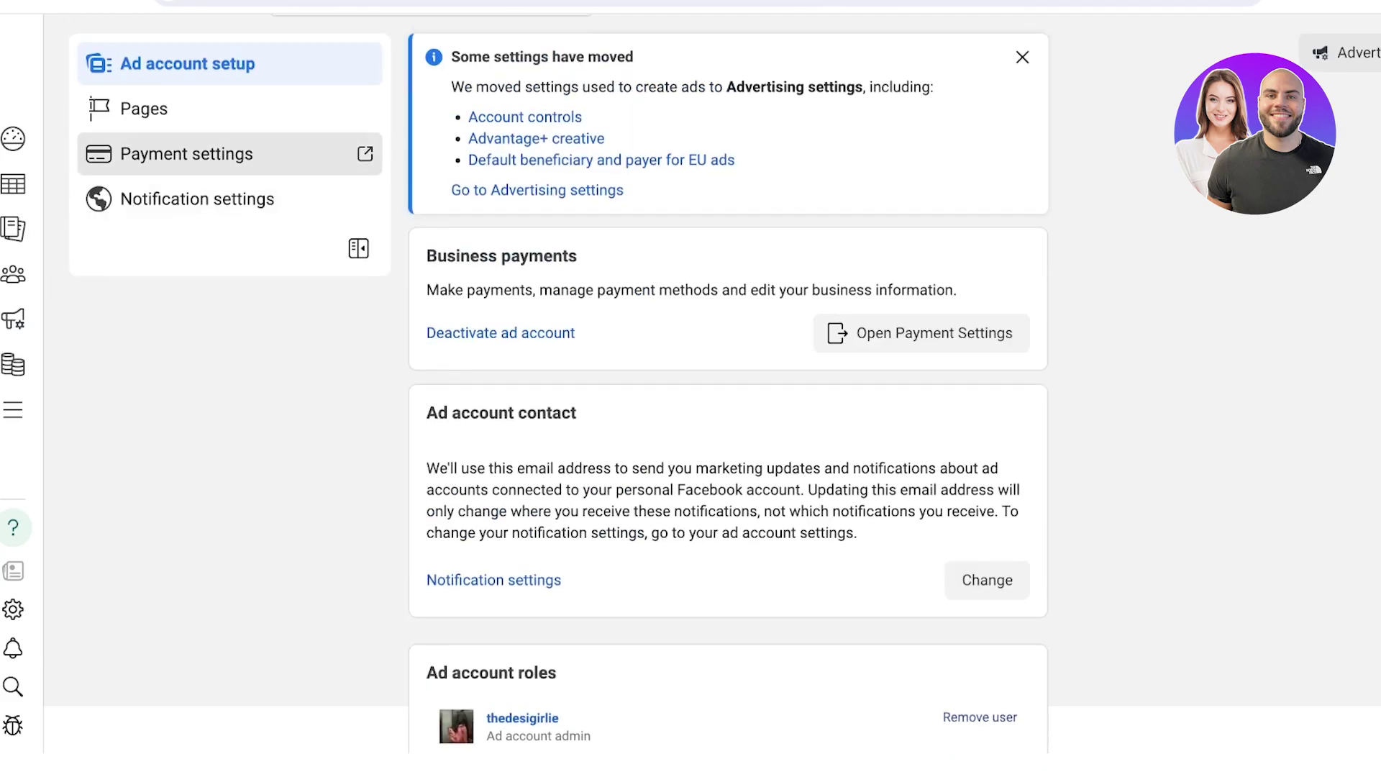
click(144, 108)
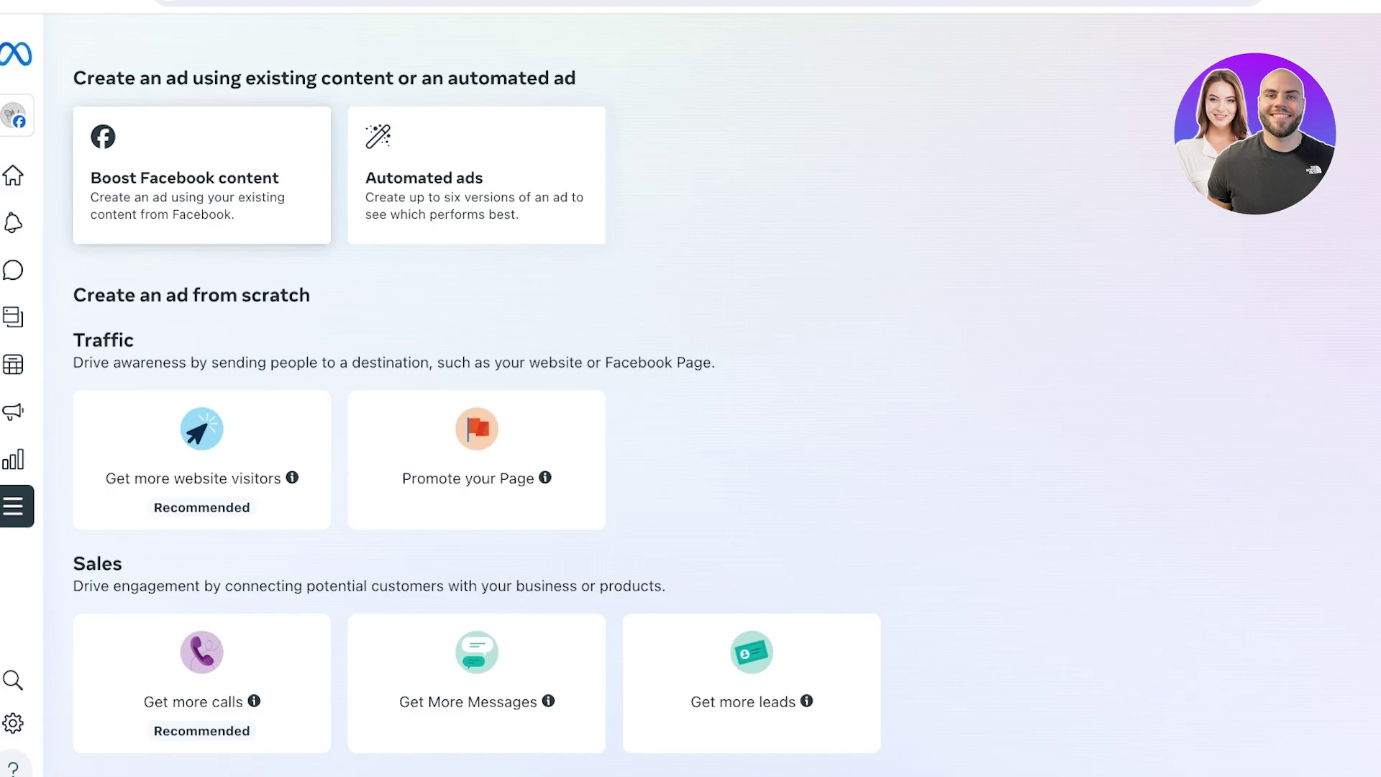
Choose Promote your Page to open the Create new ad form
mouse_move(14, 461)
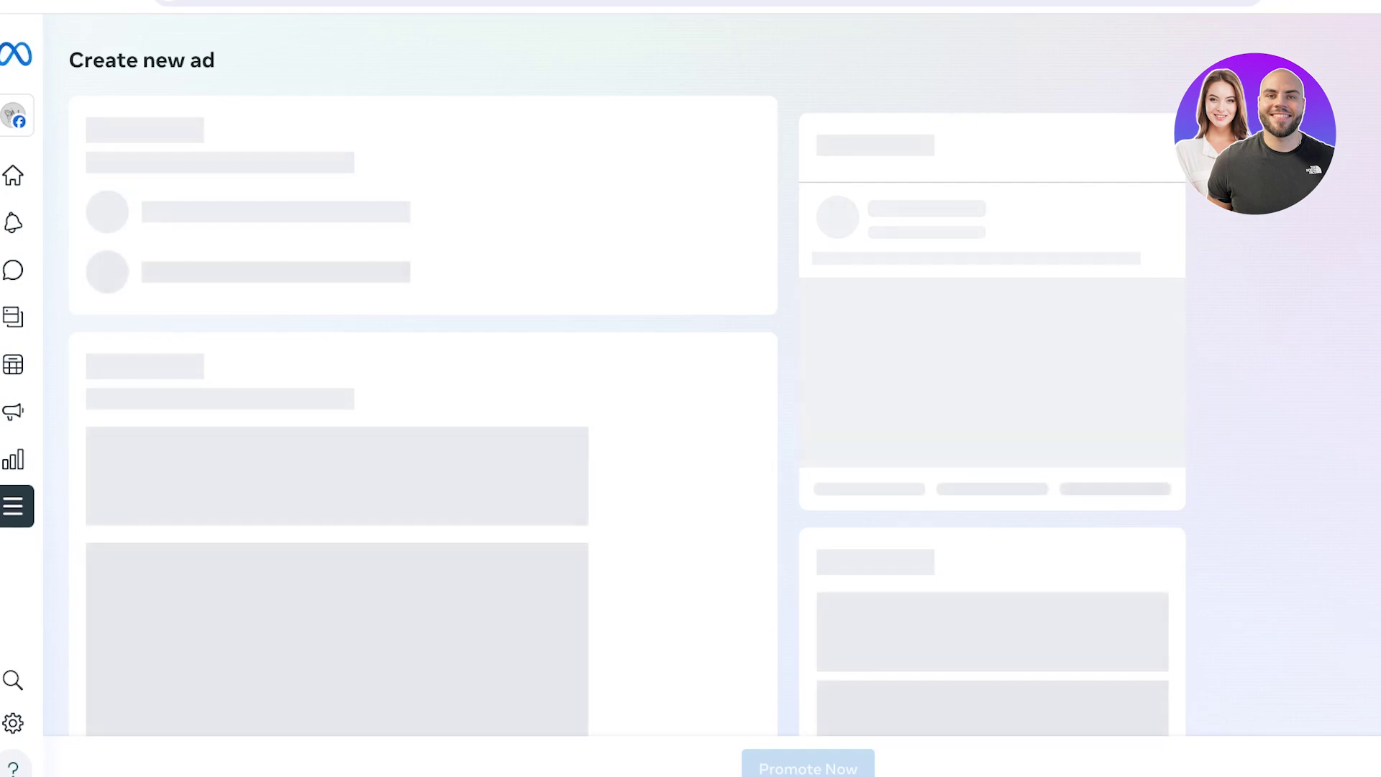
Check the ad account list in Create new ad, close it unchanged, and reload with F5
scroll(626, 380, down, 1)
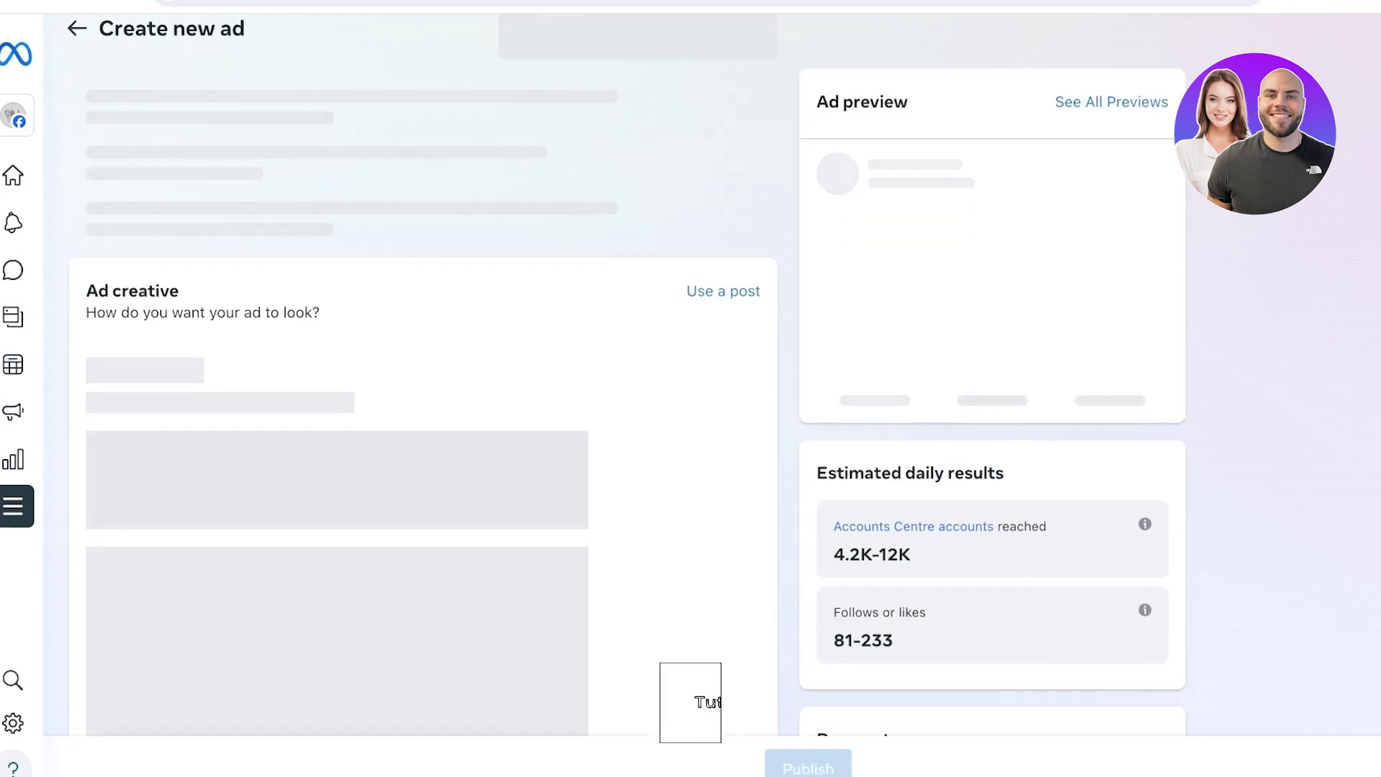
scroll(626, 374, up, 1)
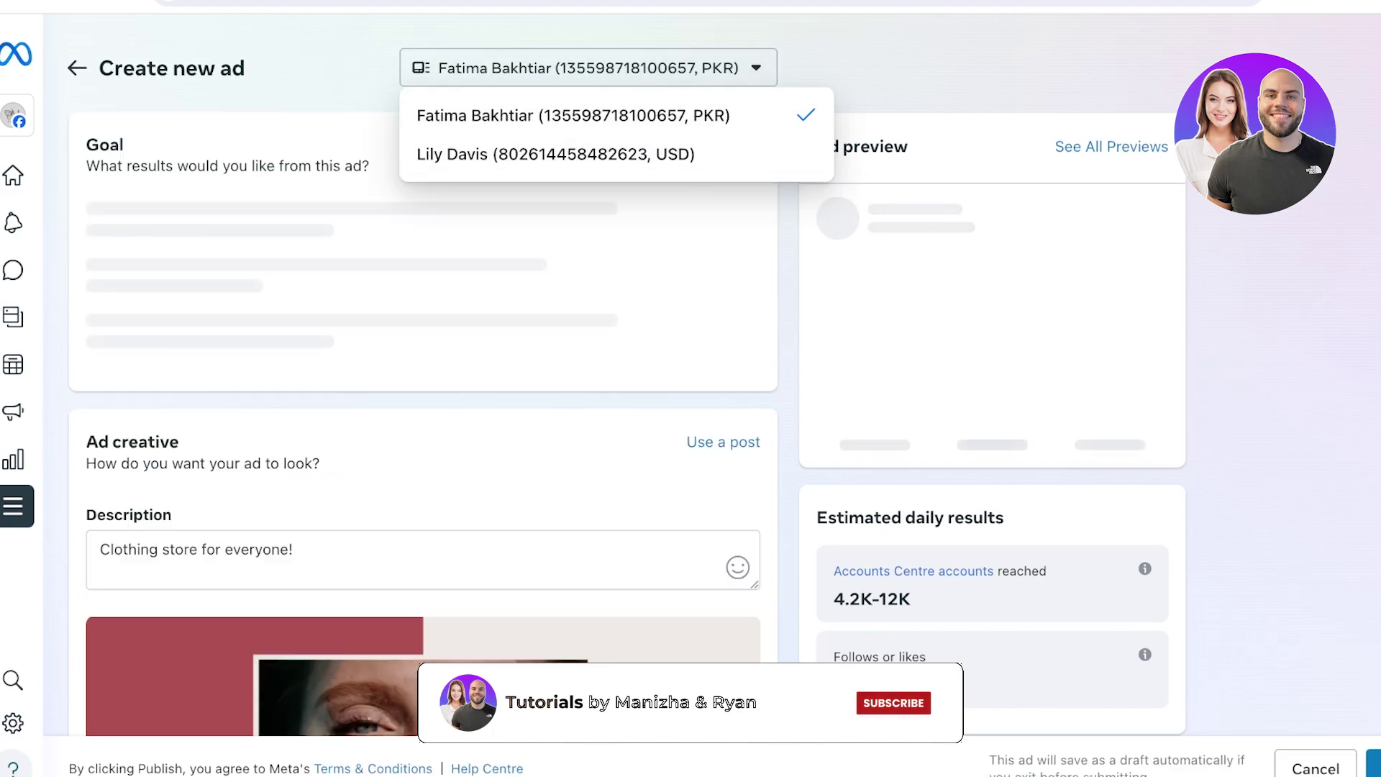
key(Escape)
key(space)
key(Escape)
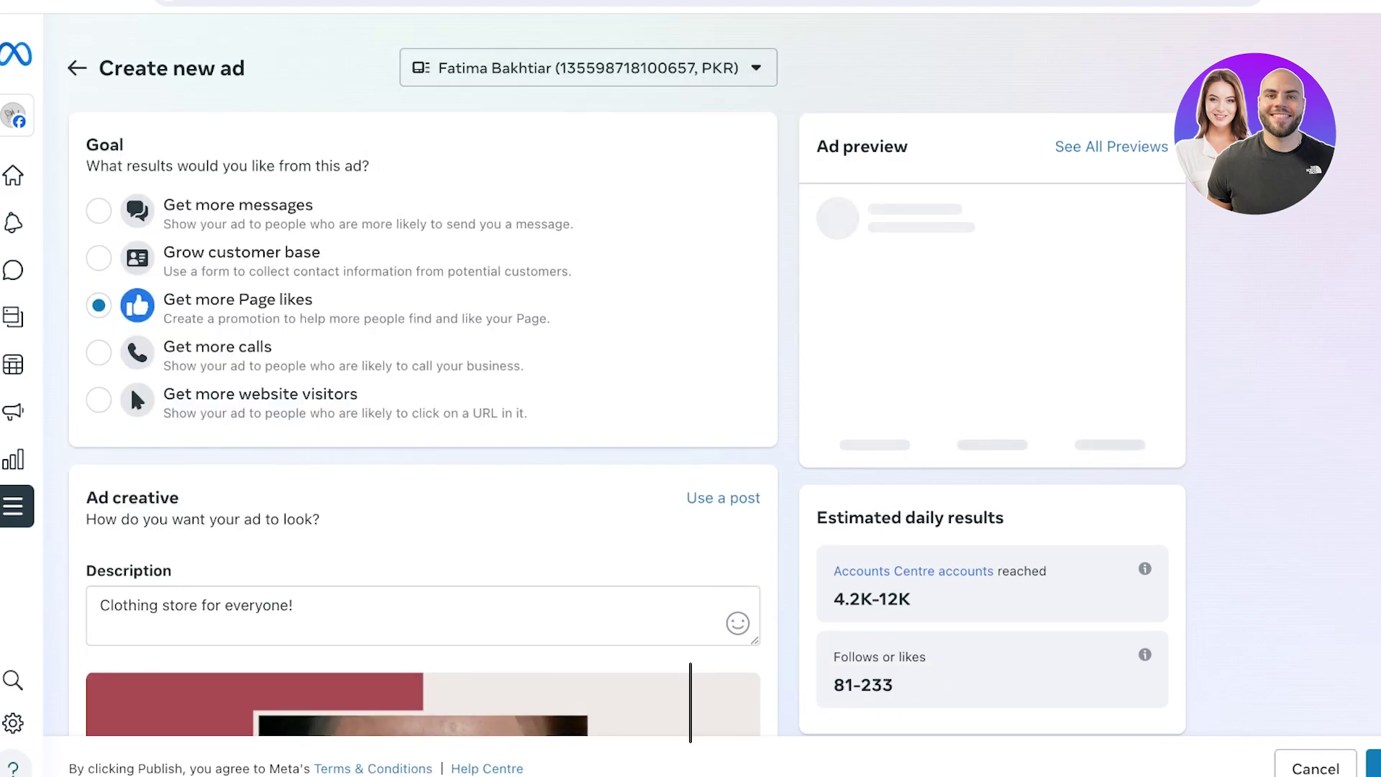
key(space)
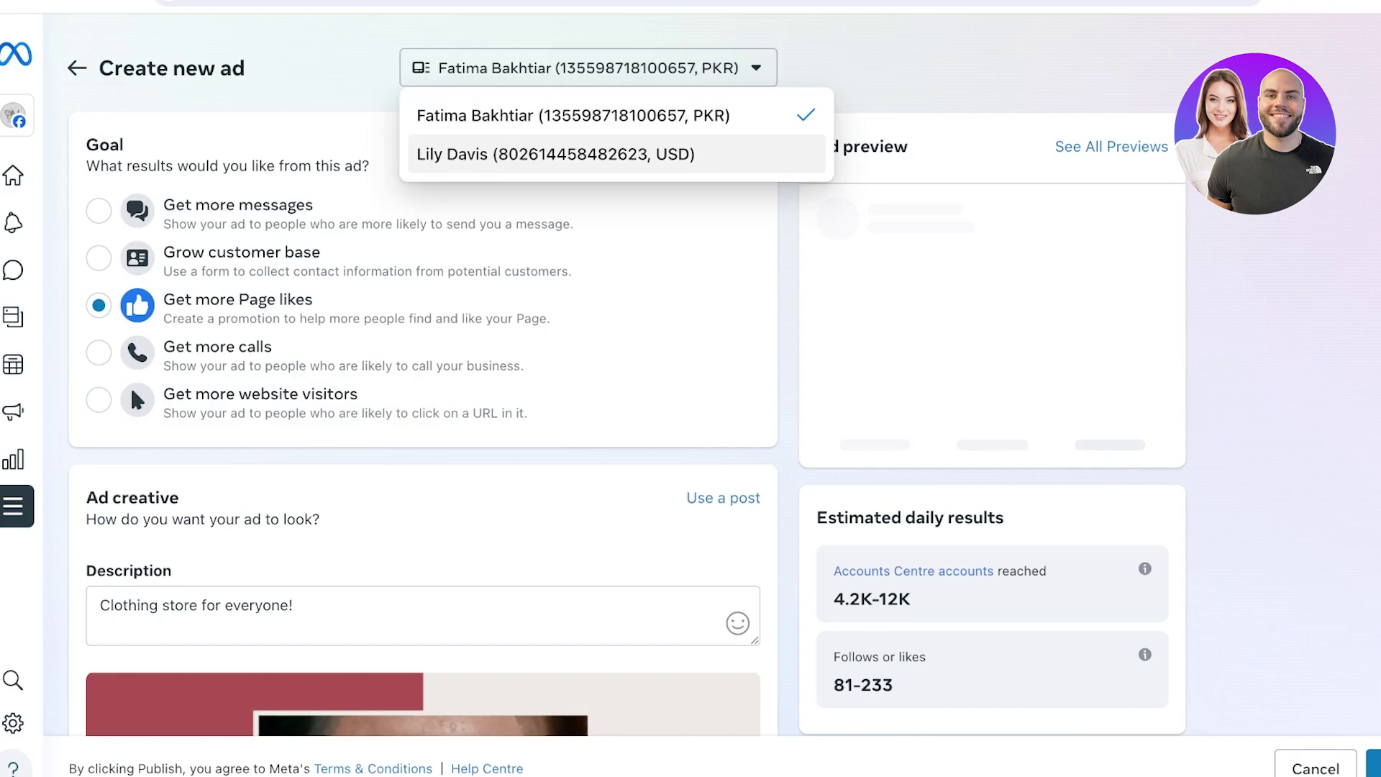
key(Escape)
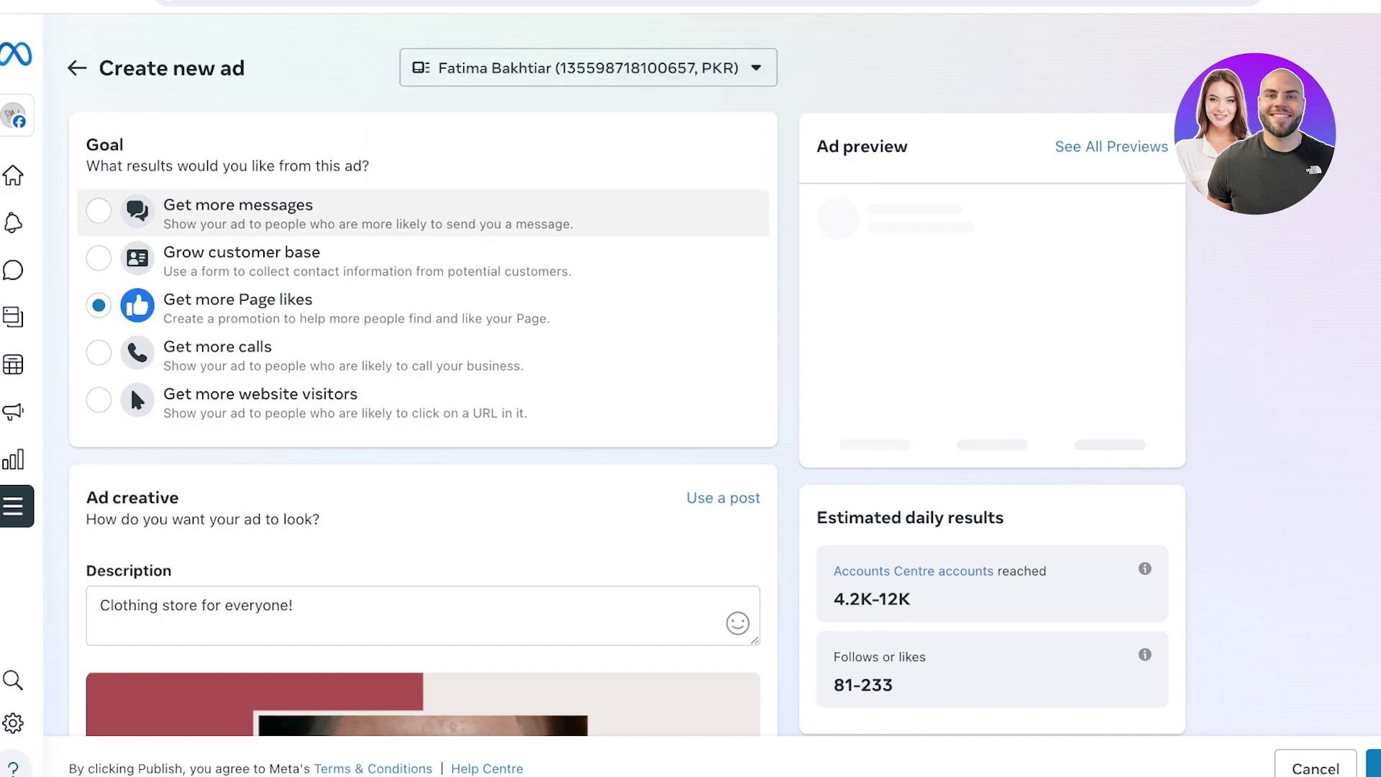
key(F5)
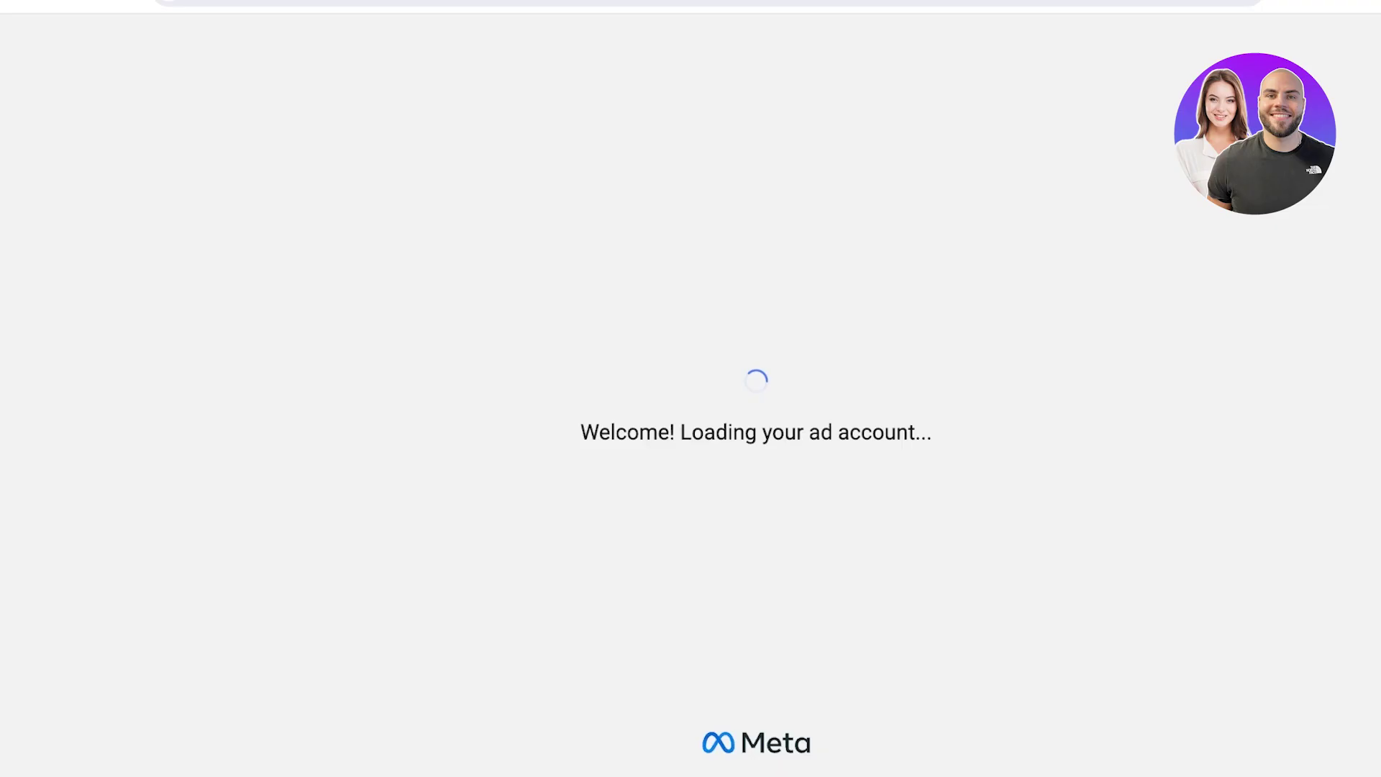
On the Campaigns list, browse the + Create objective and ad set/ad tabs, then cancel
click(13, 186)
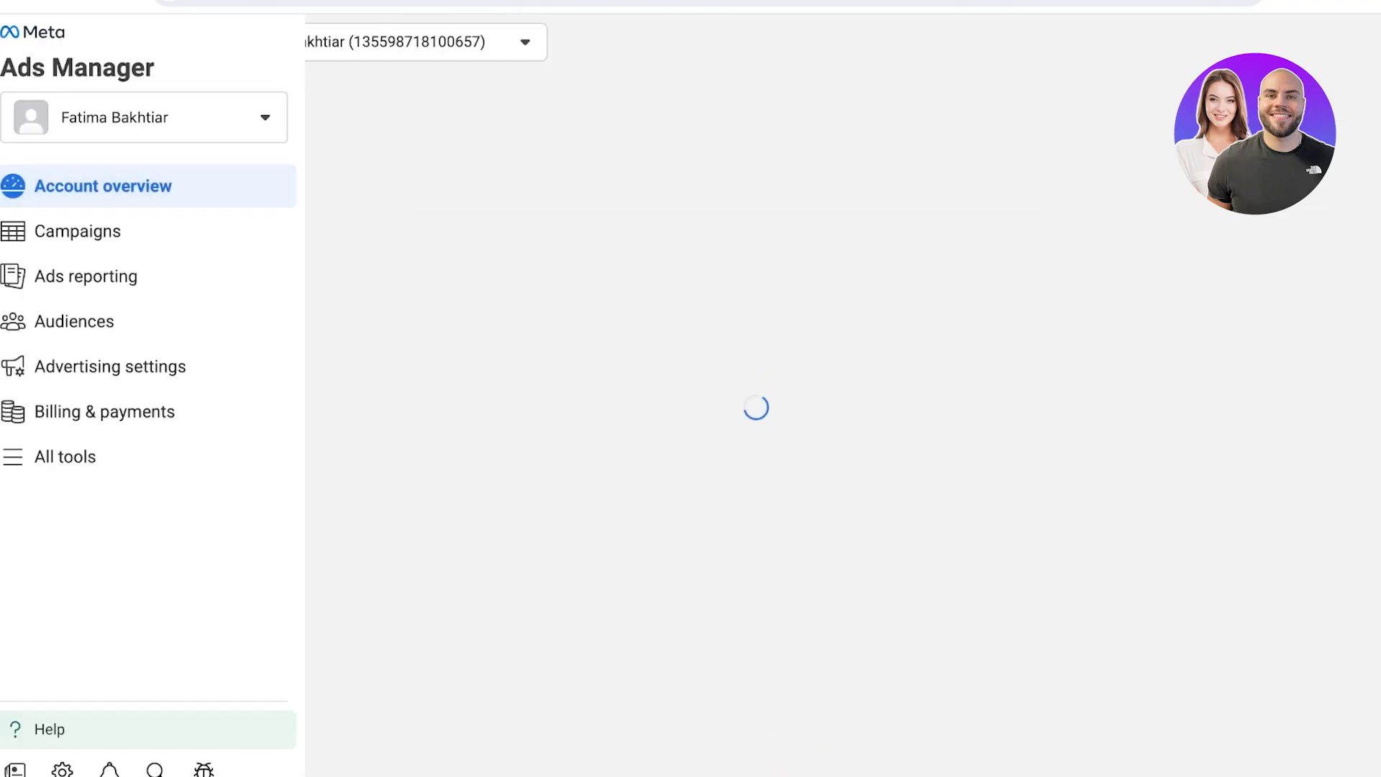
click(13, 231)
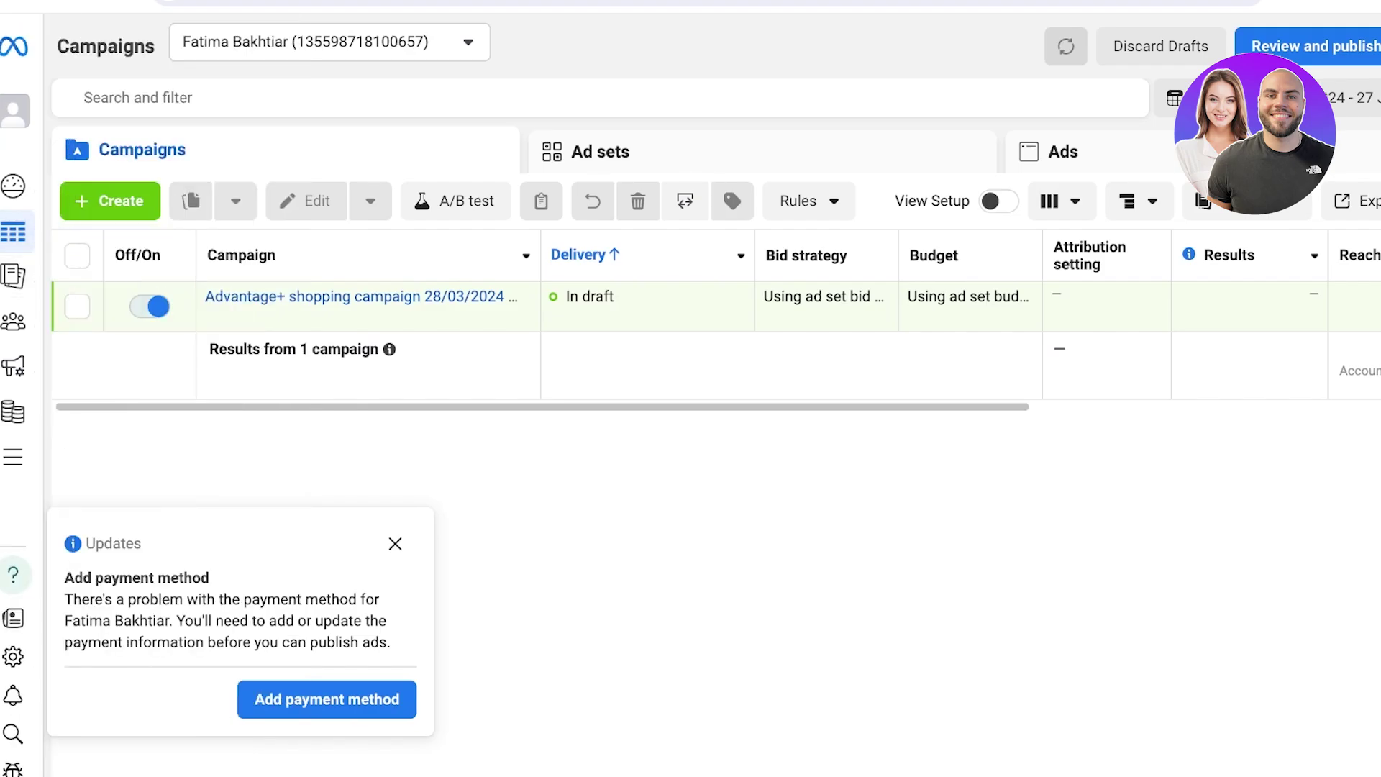
click(110, 201)
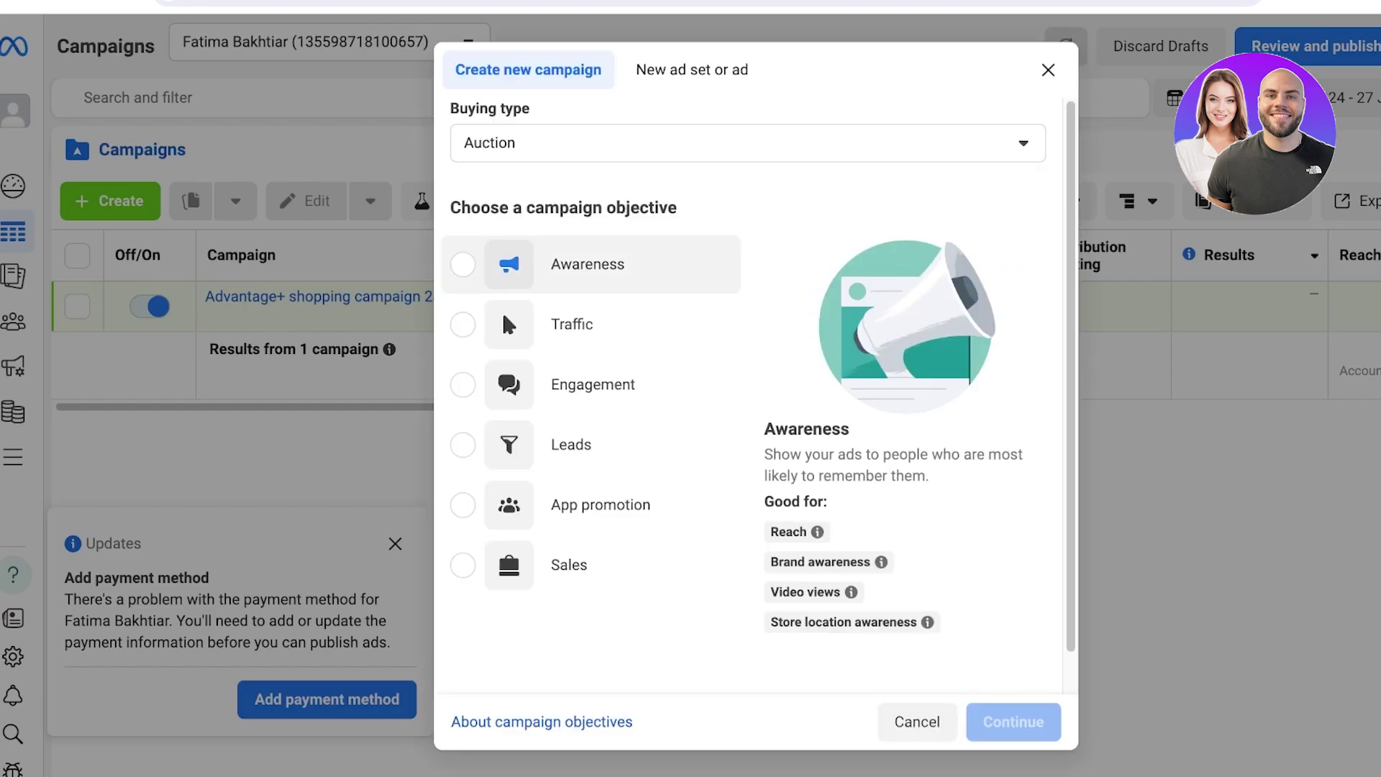
click(692, 70)
click(528, 255)
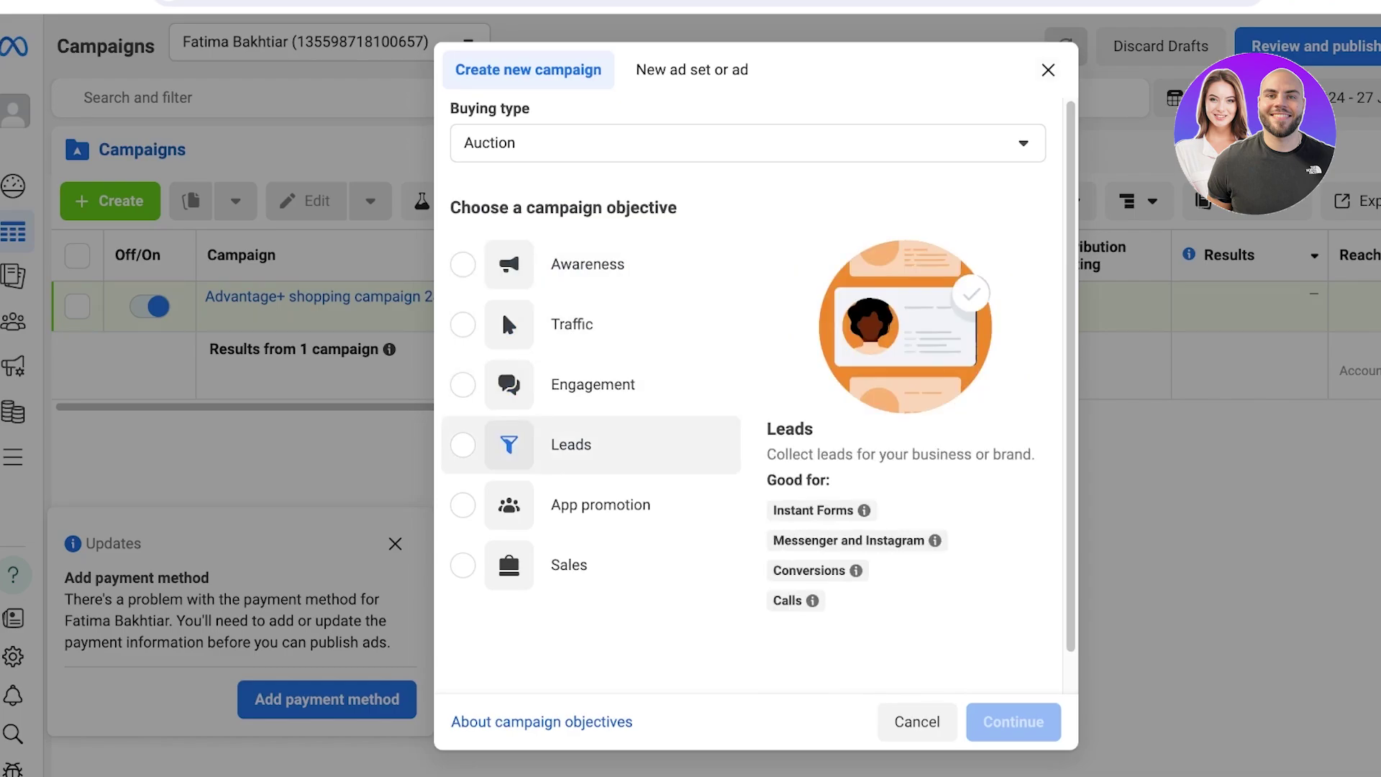
click(917, 722)
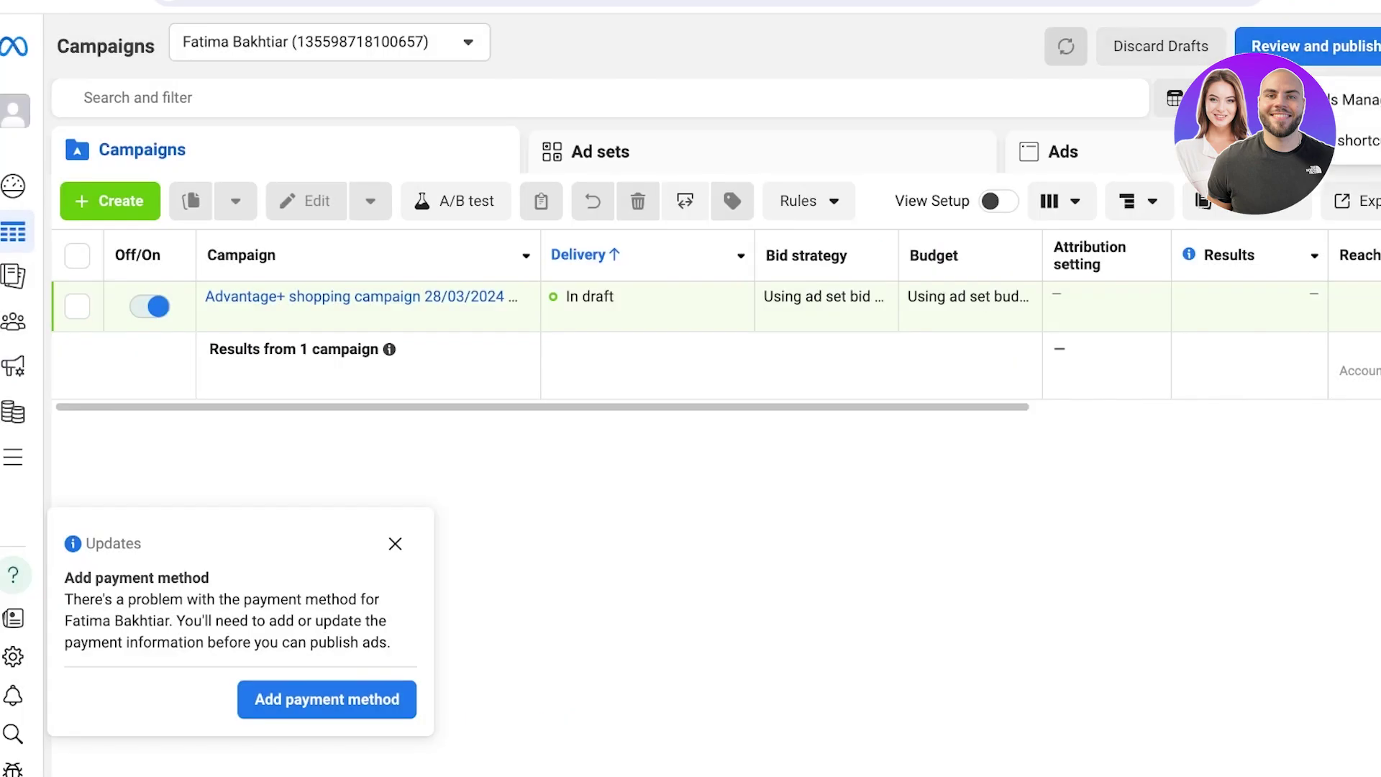
Open Settings, then the All tools panel, and scroll through the tools list
click(13, 656)
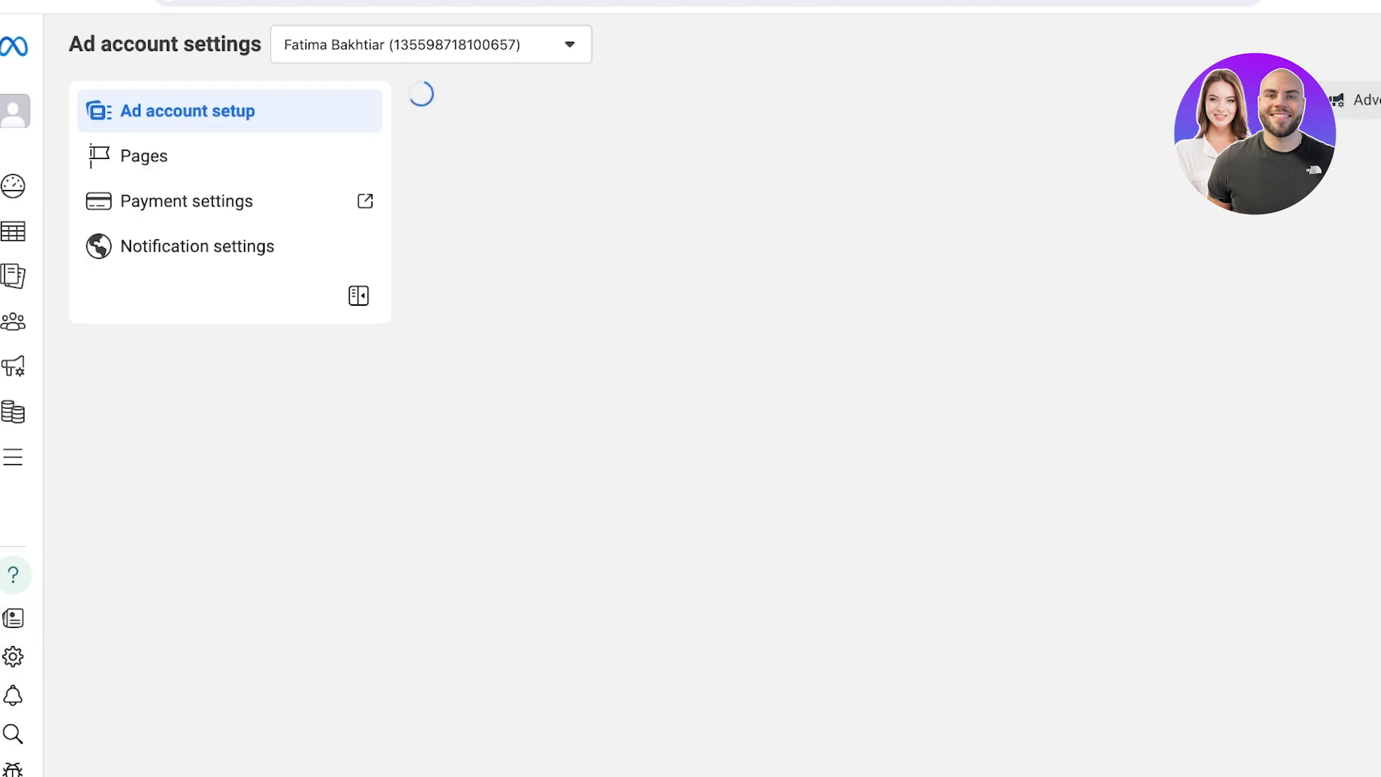
click(15, 457)
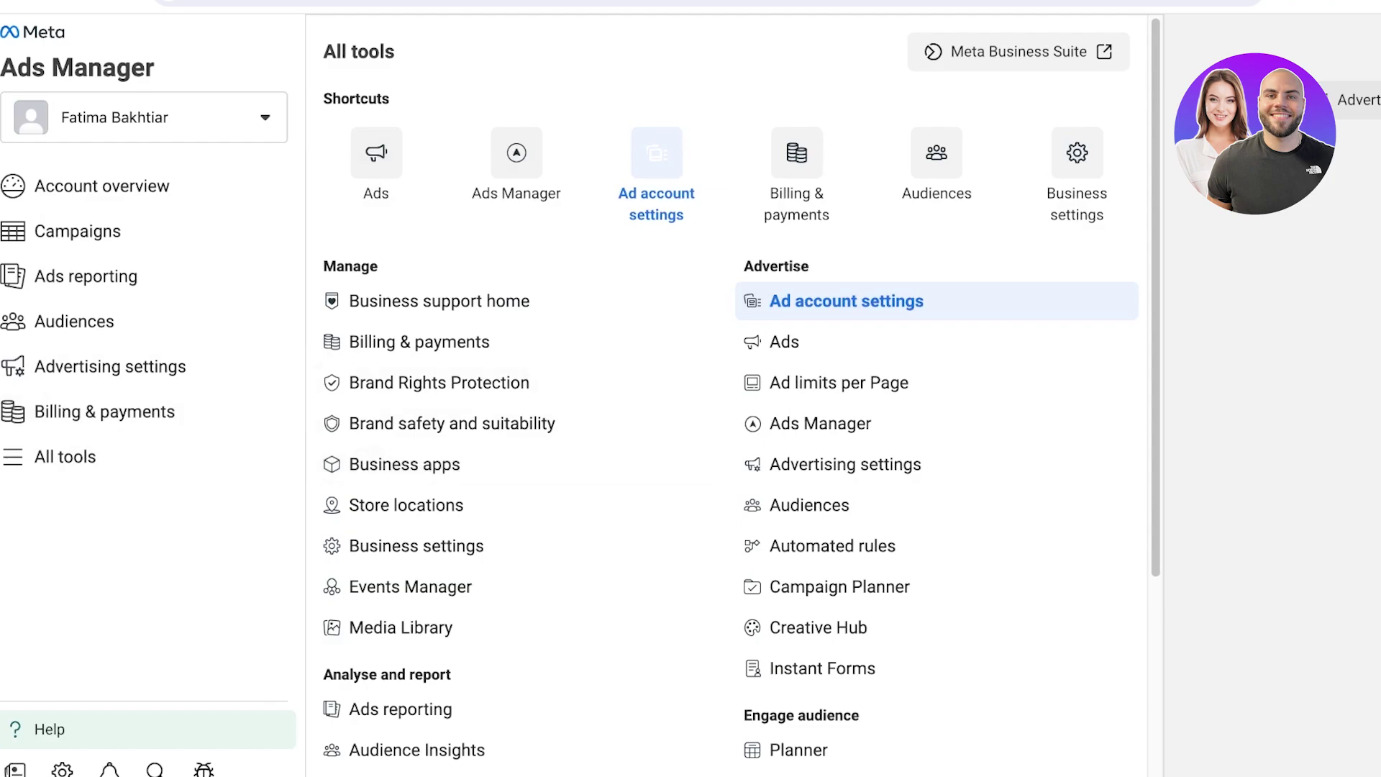
scroll(517, 182, down, 3)
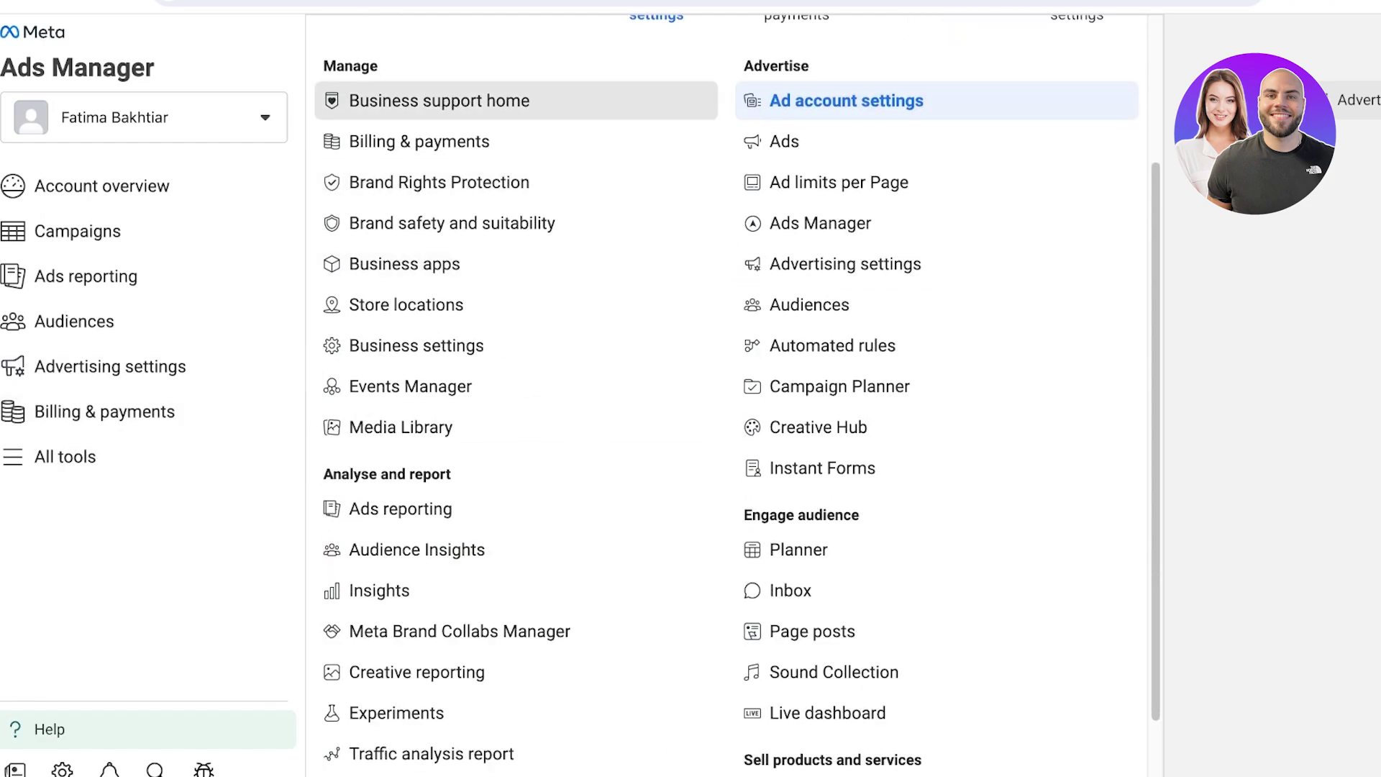
scroll(516, 396, up, 1)
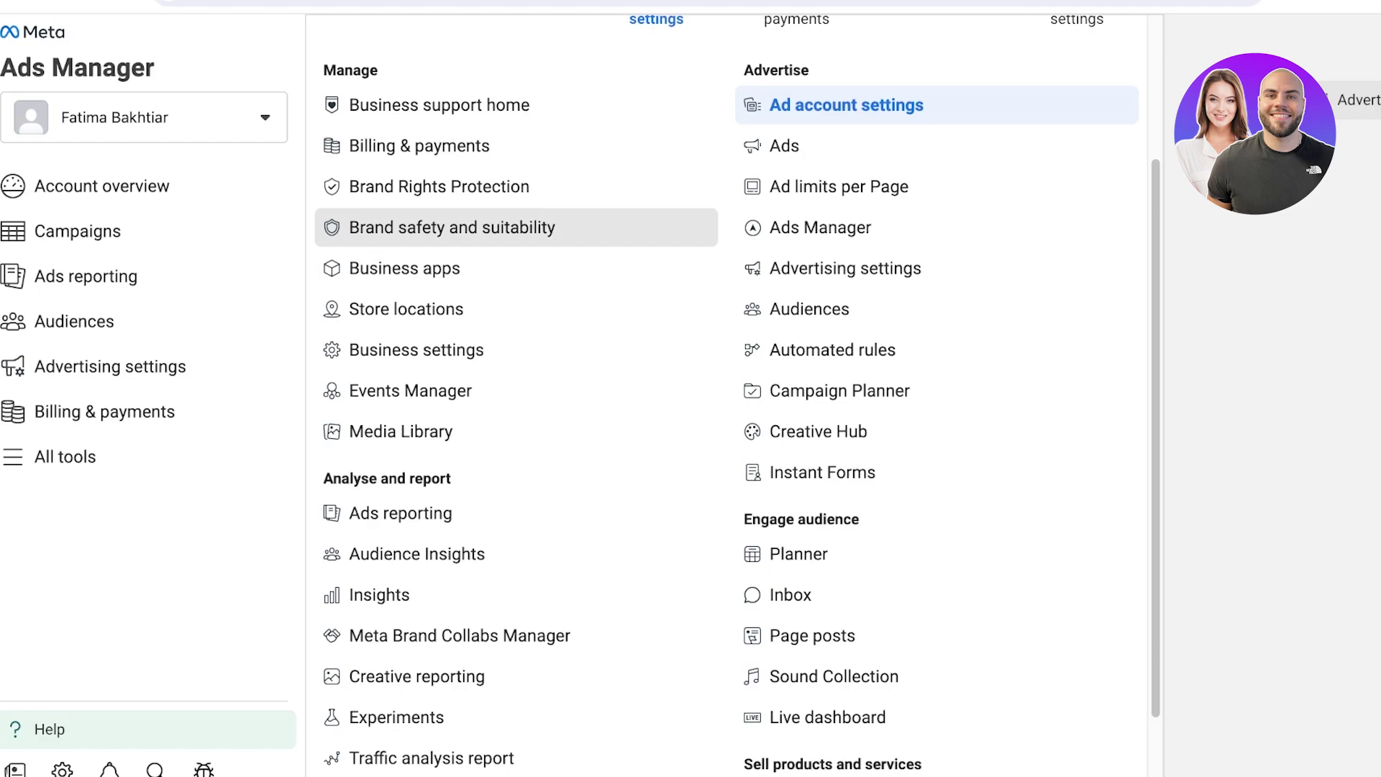
scroll(516, 513, down, 1)
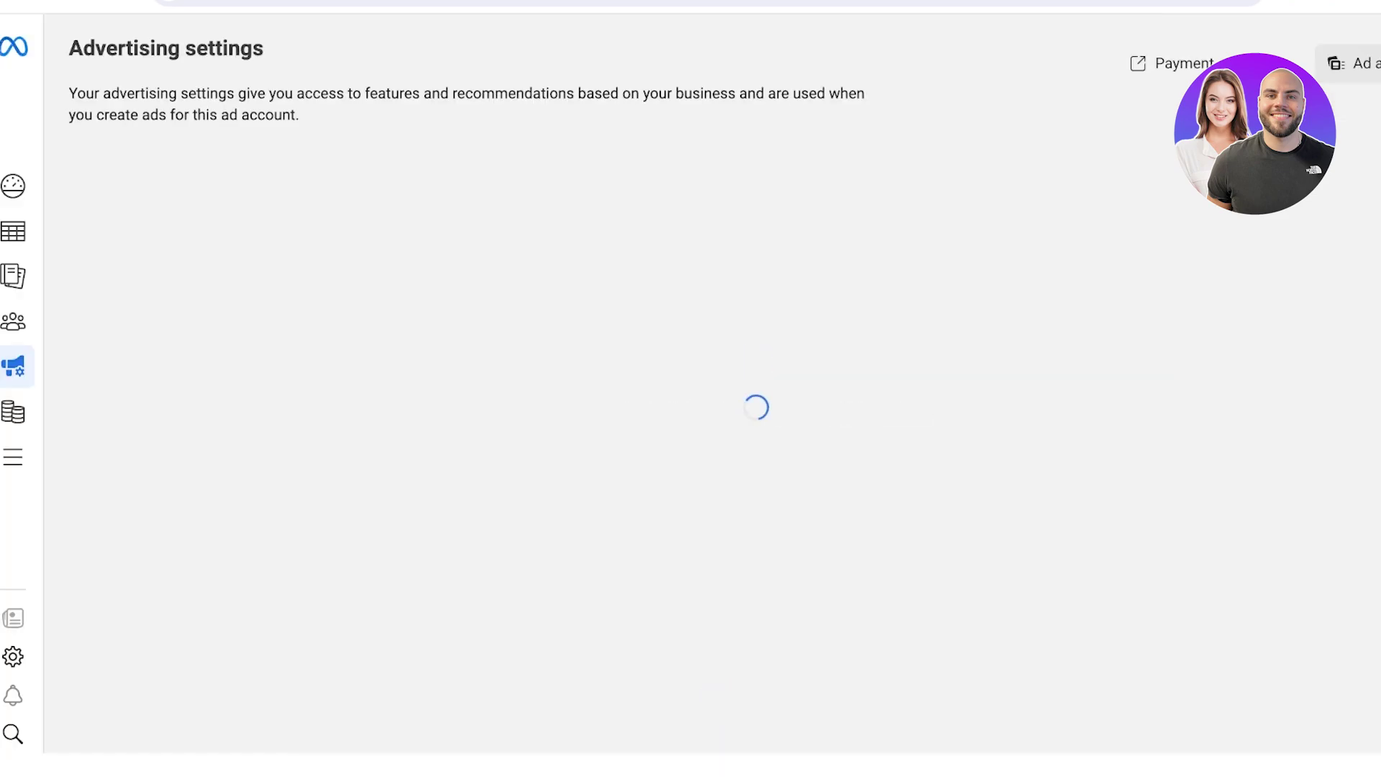
scroll(720, 388, down, 3)
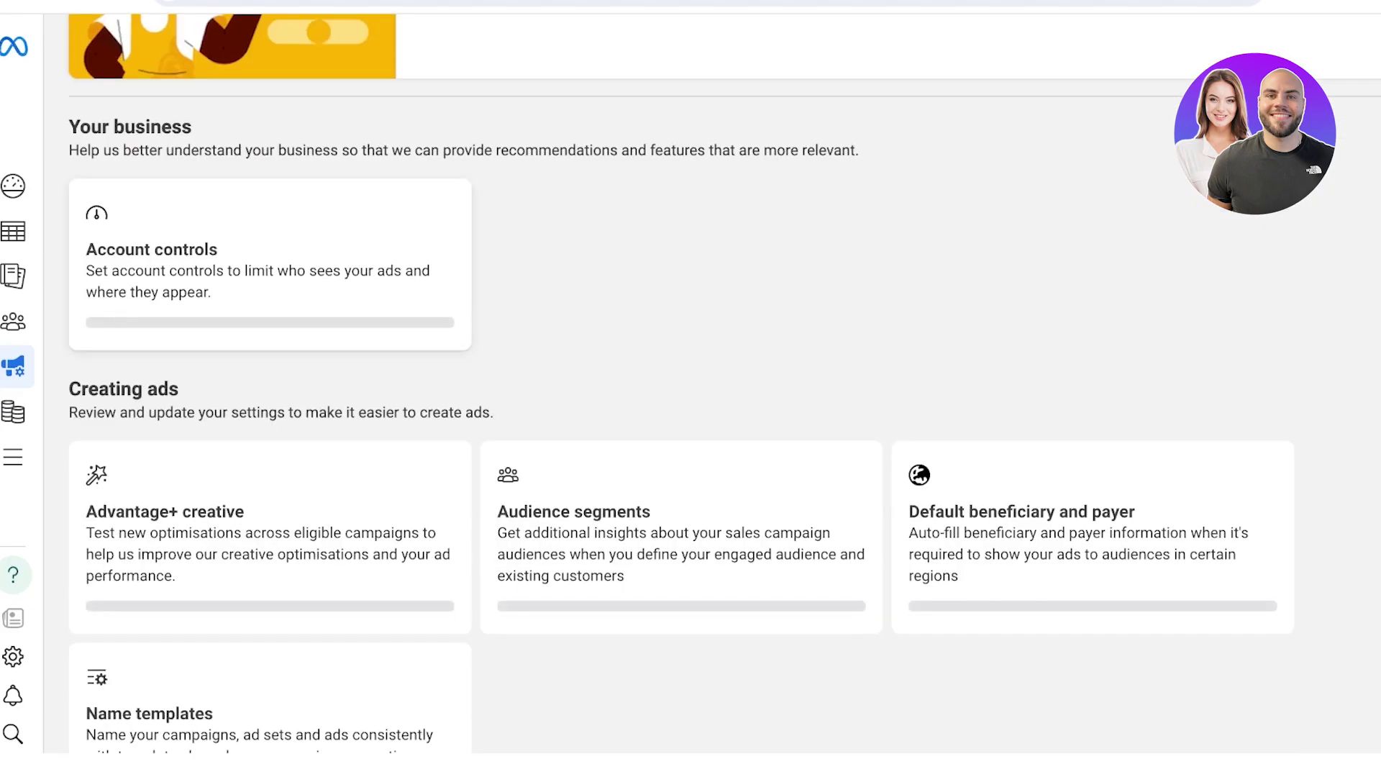
scroll(719, 388, down, 2)
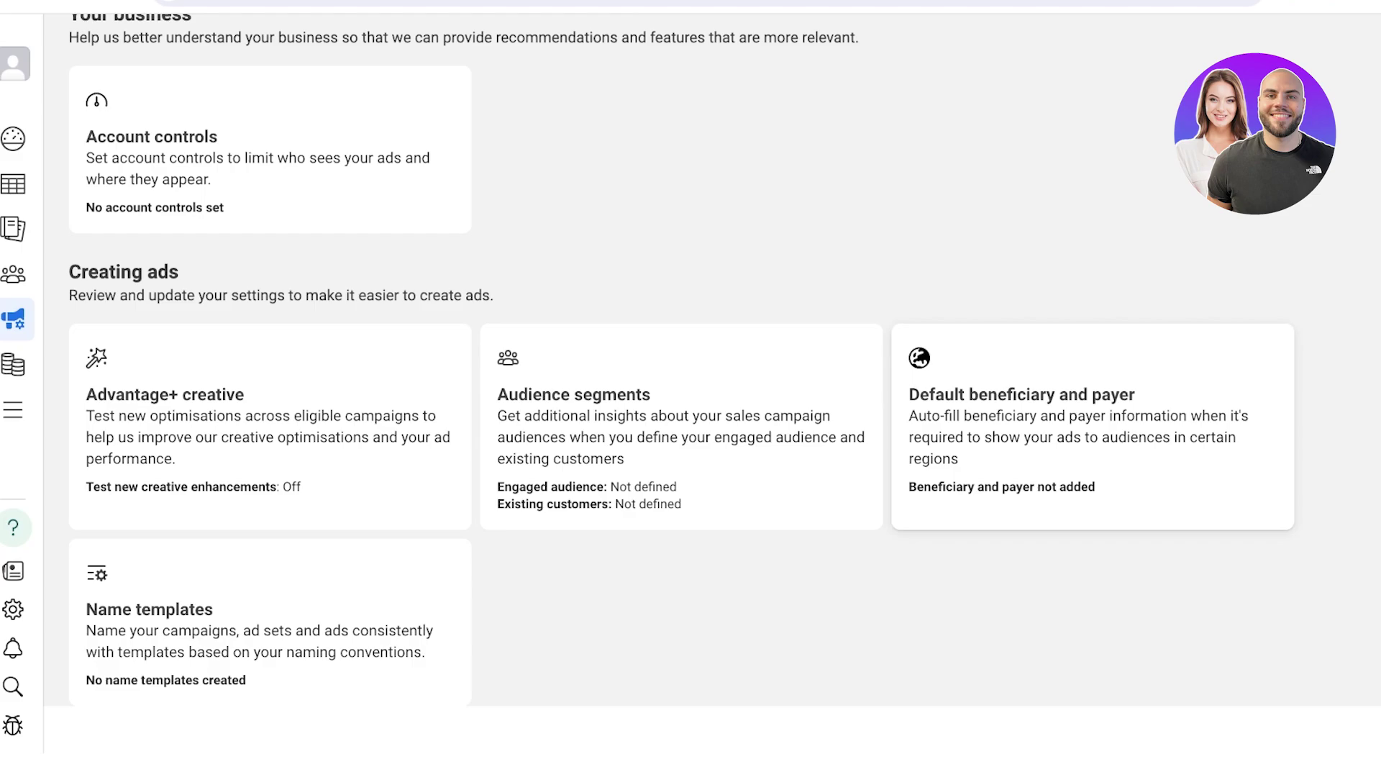
scroll(270, 618, down, 1)
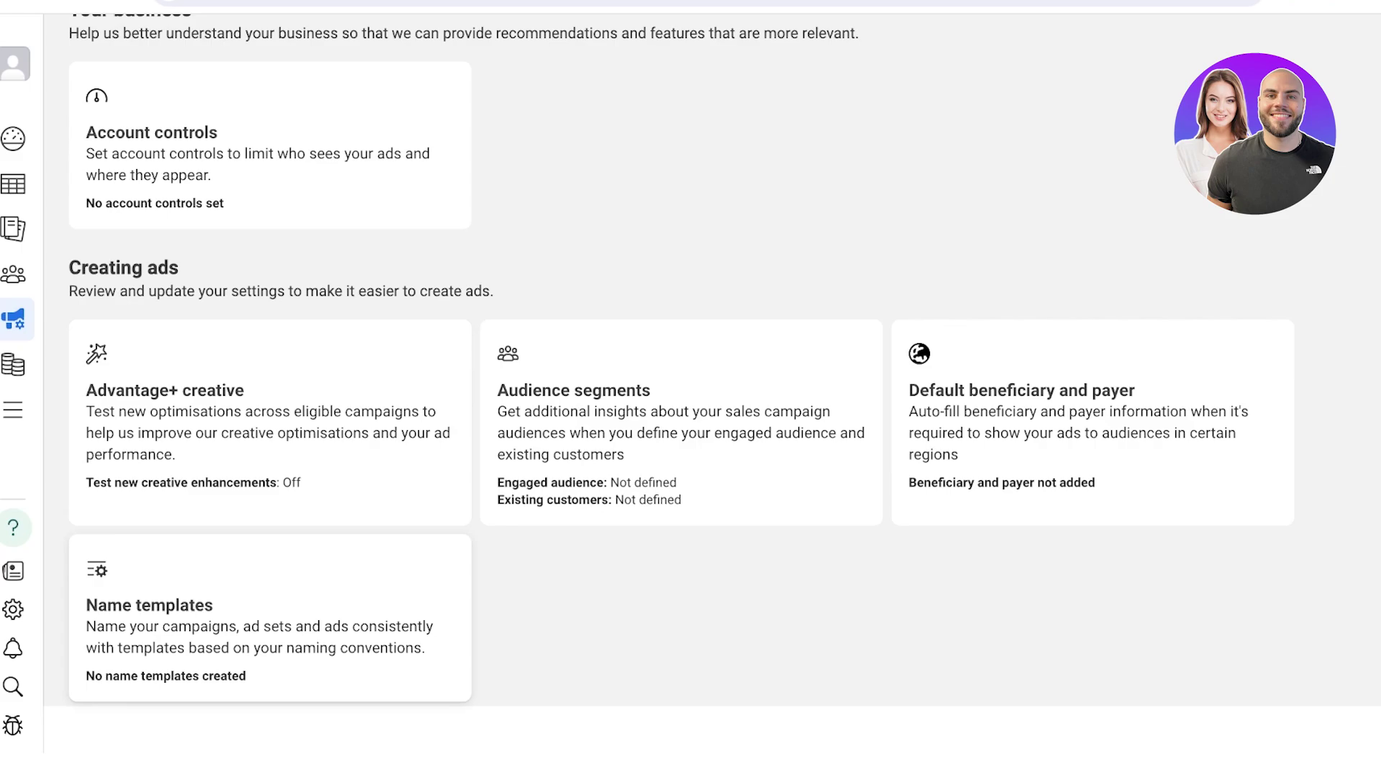
scroll(691, 381, up, 4)
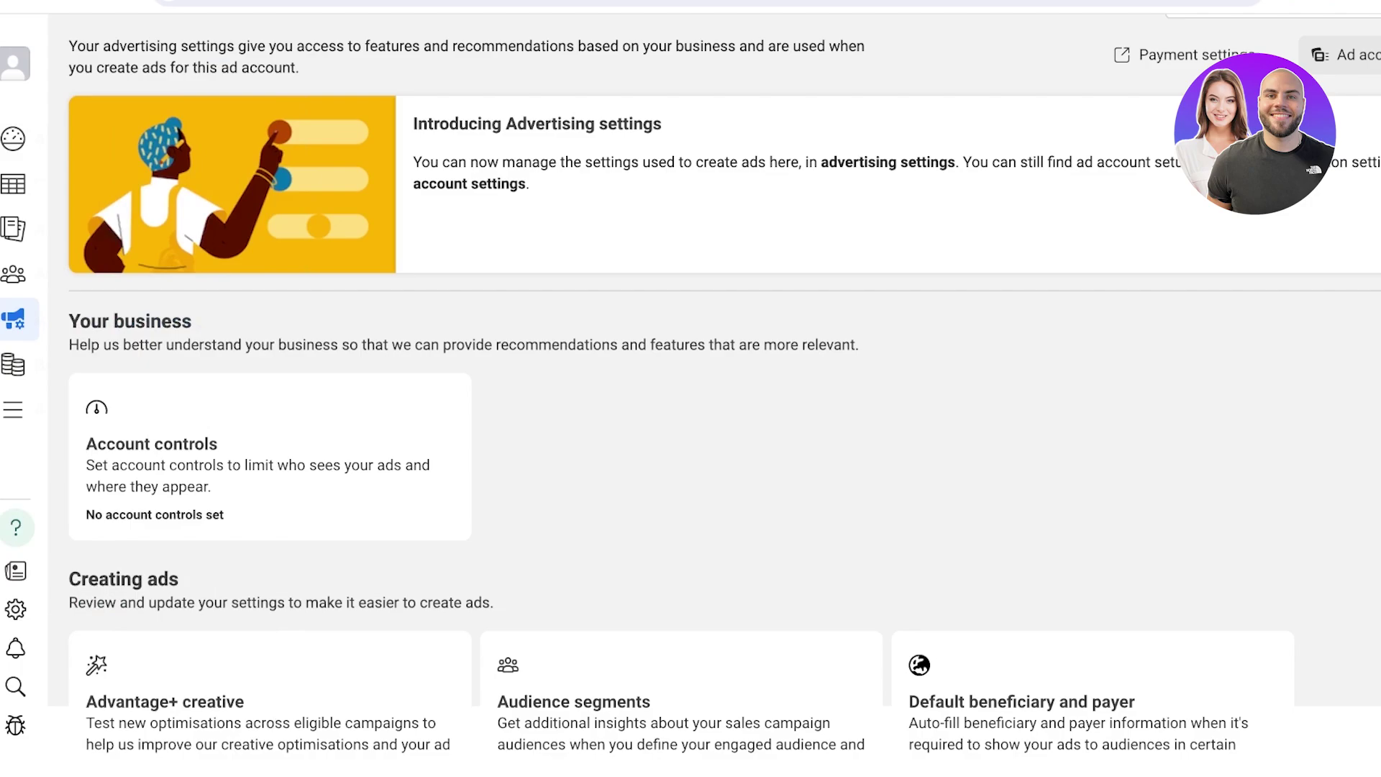
drag(104, 46, 424, 46)
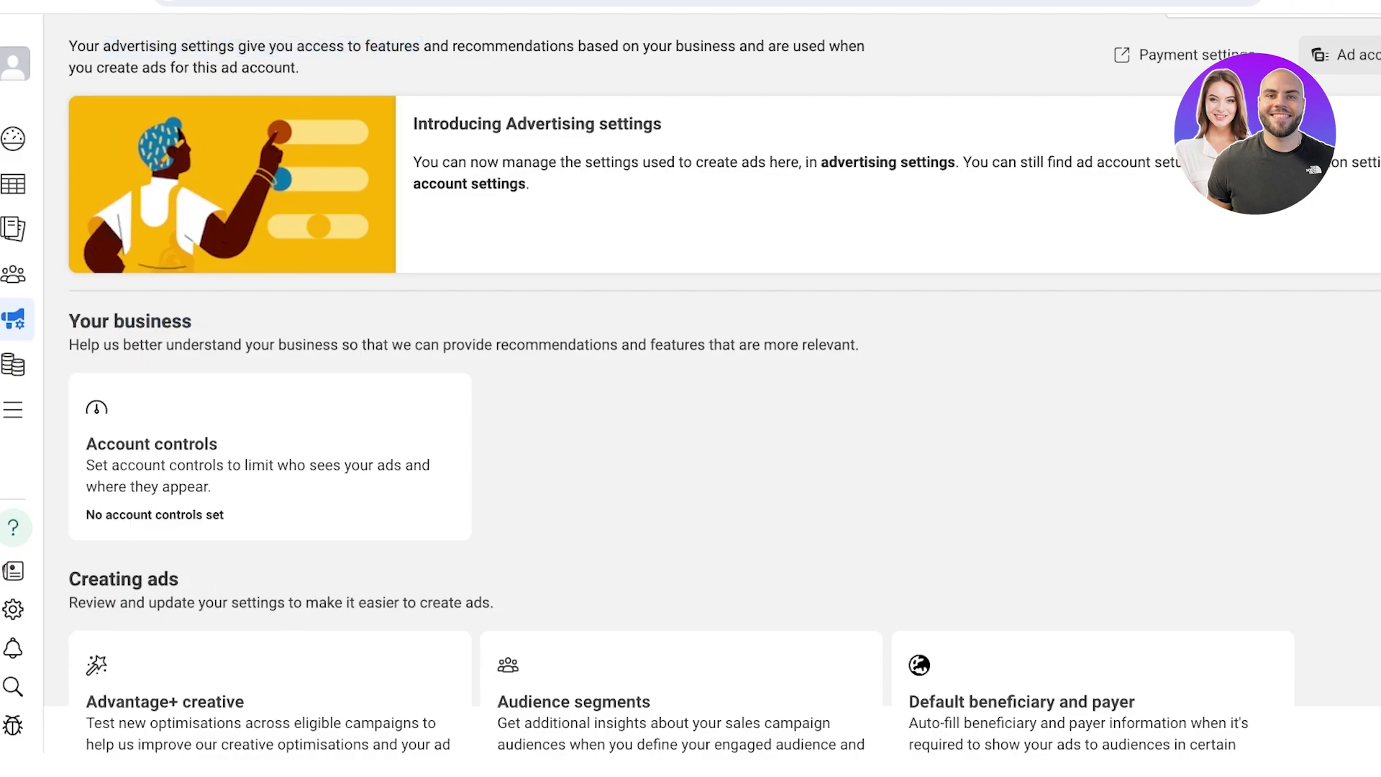
mouse_move(22, 184)
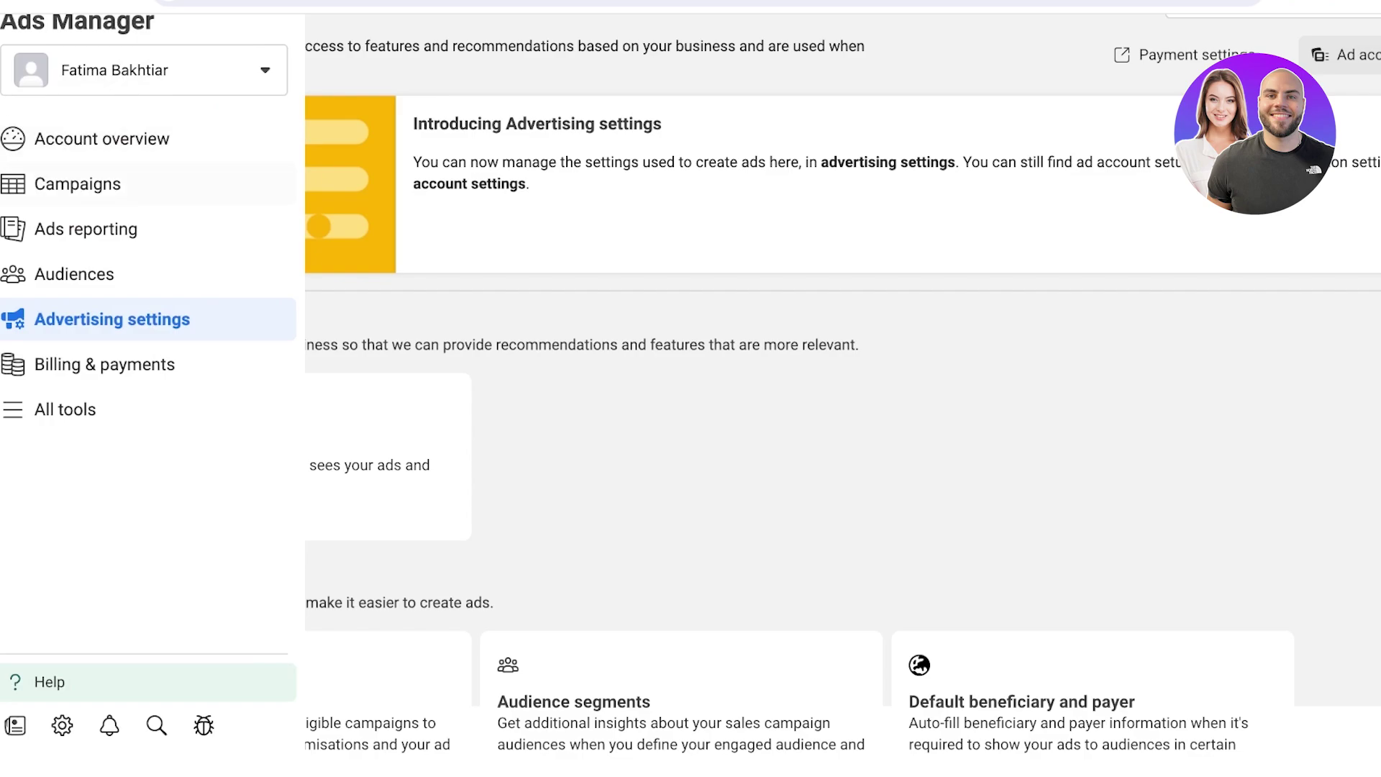
Start a new business portfolio from the account switcher and name it Meraki
click(144, 70)
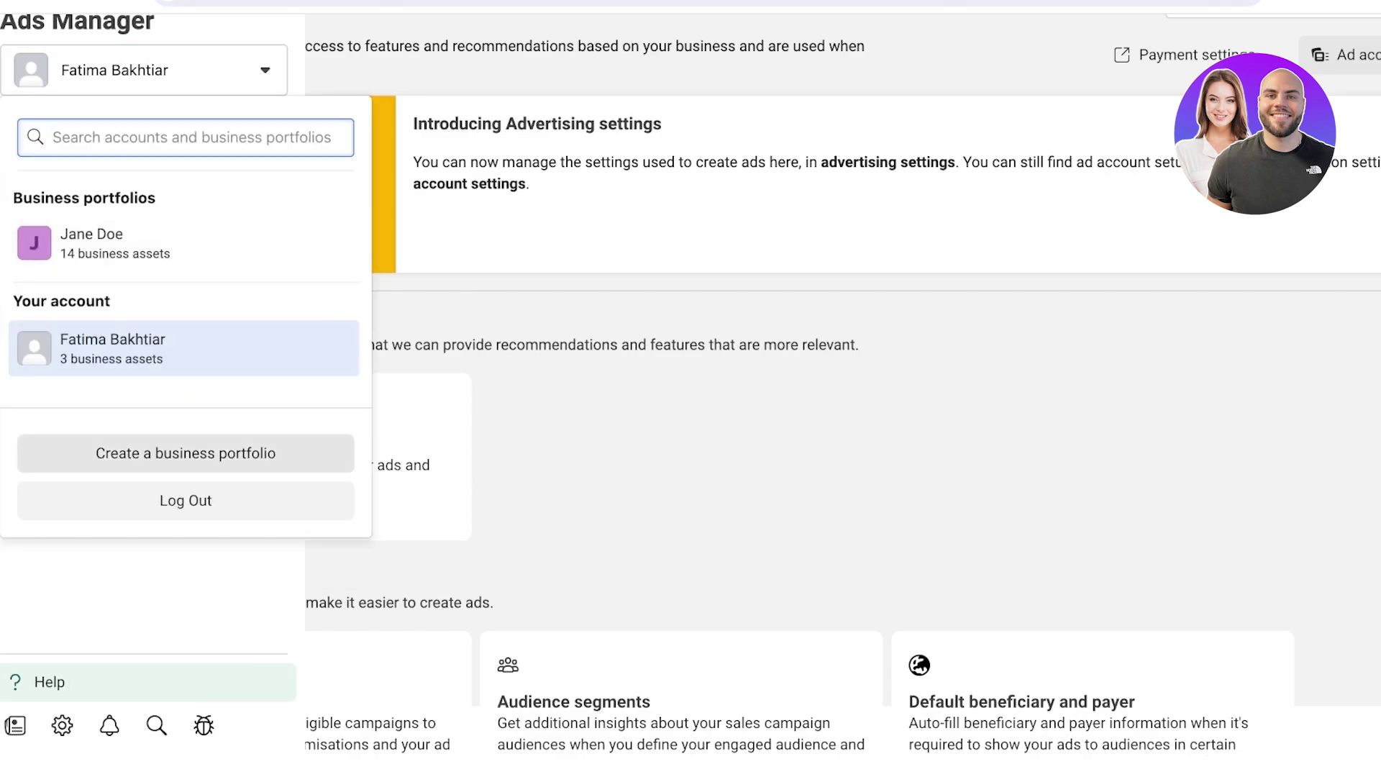
click(185, 453)
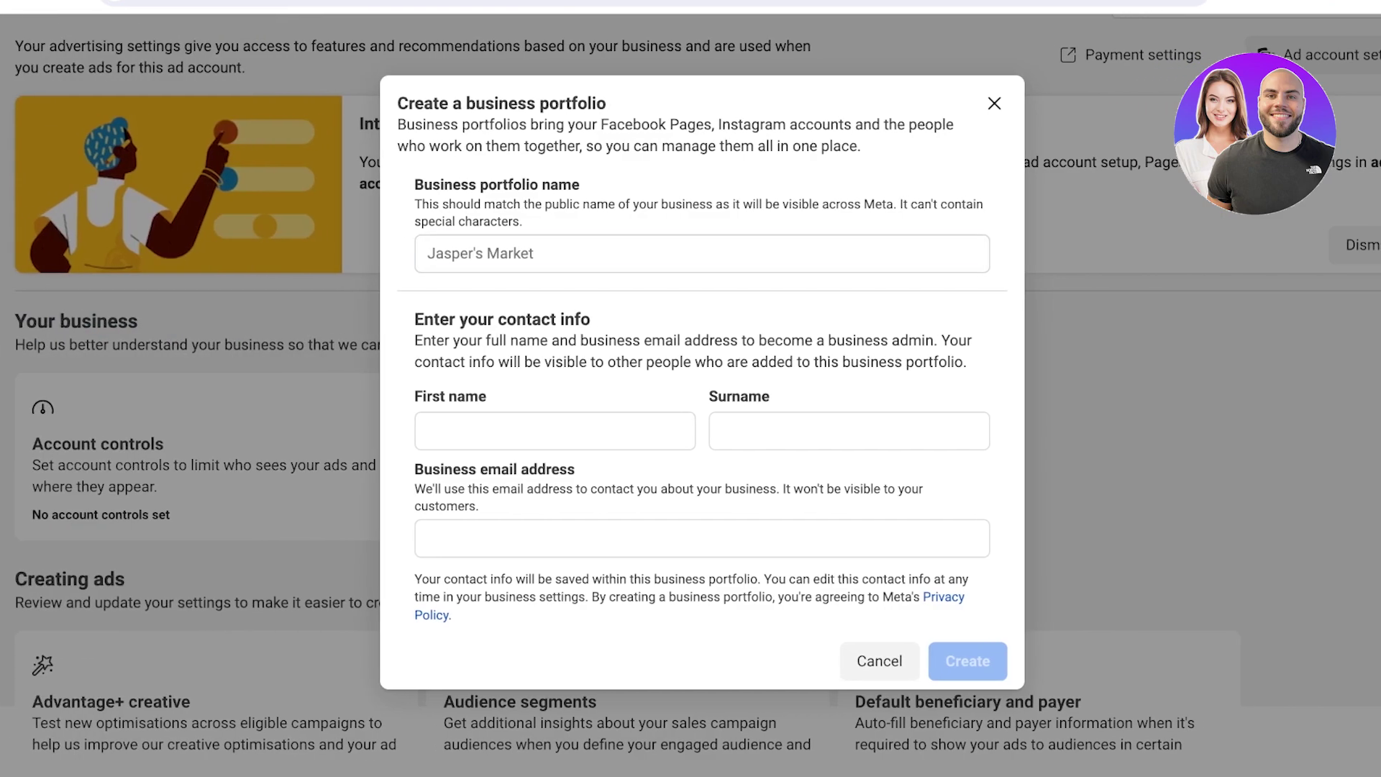
text(A)
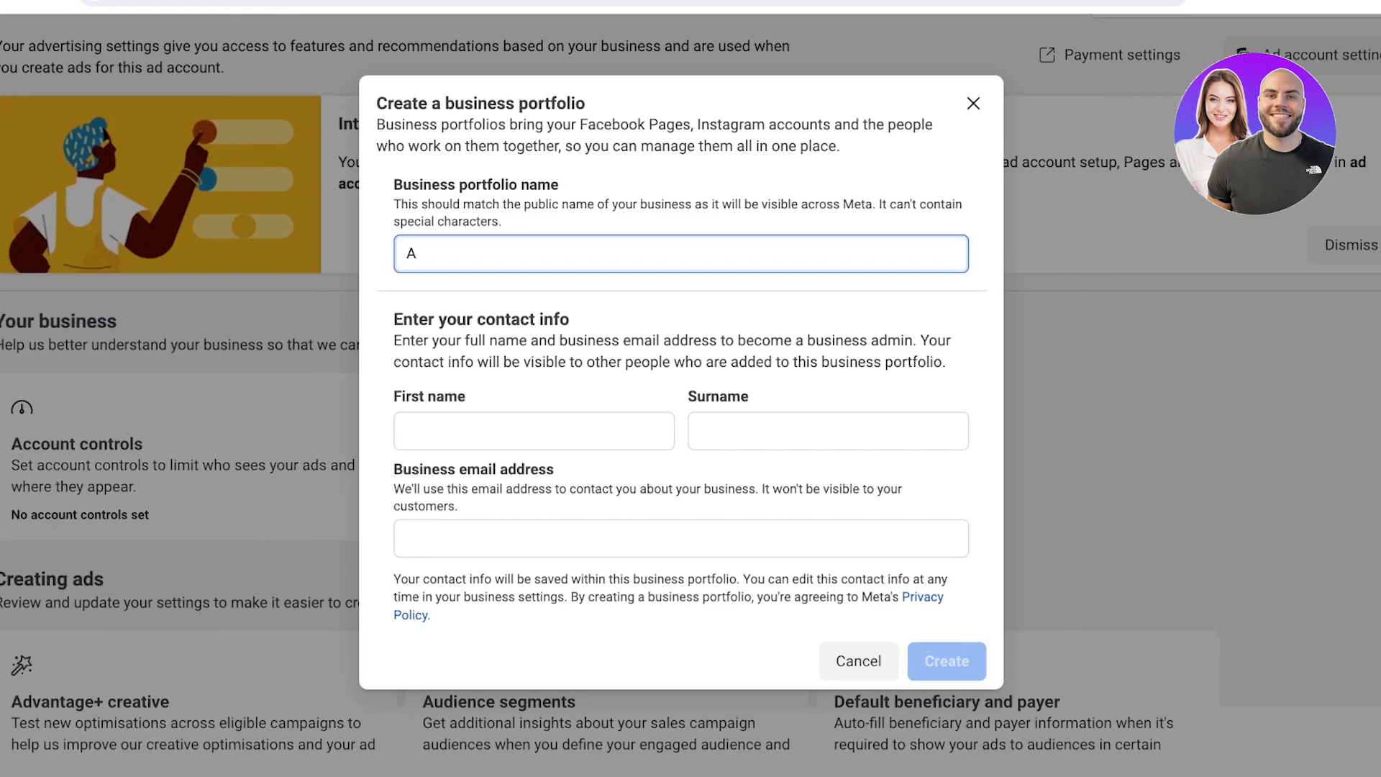
key(BackSpace)
text(Meraki)
Enter the admin's first name, surname and business email, then create the portfolio
click(534, 431)
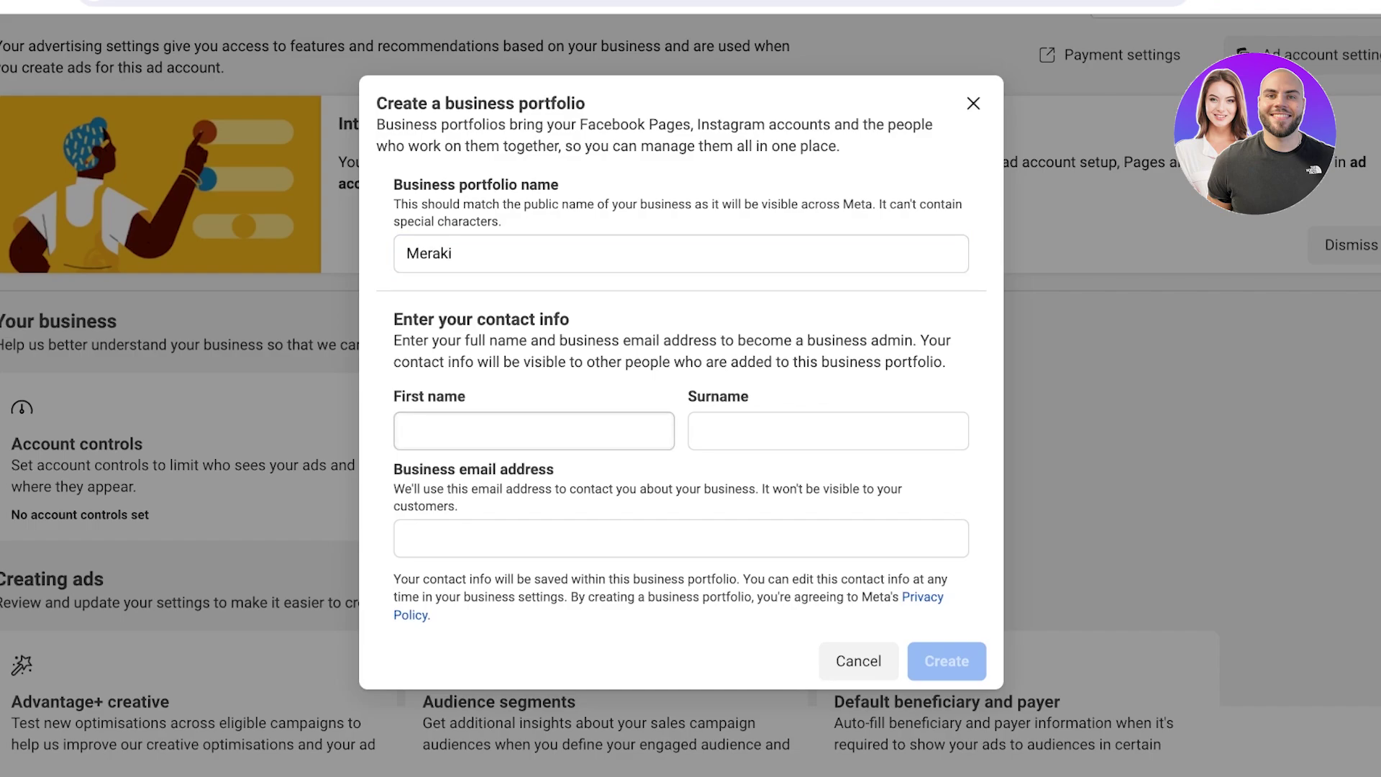
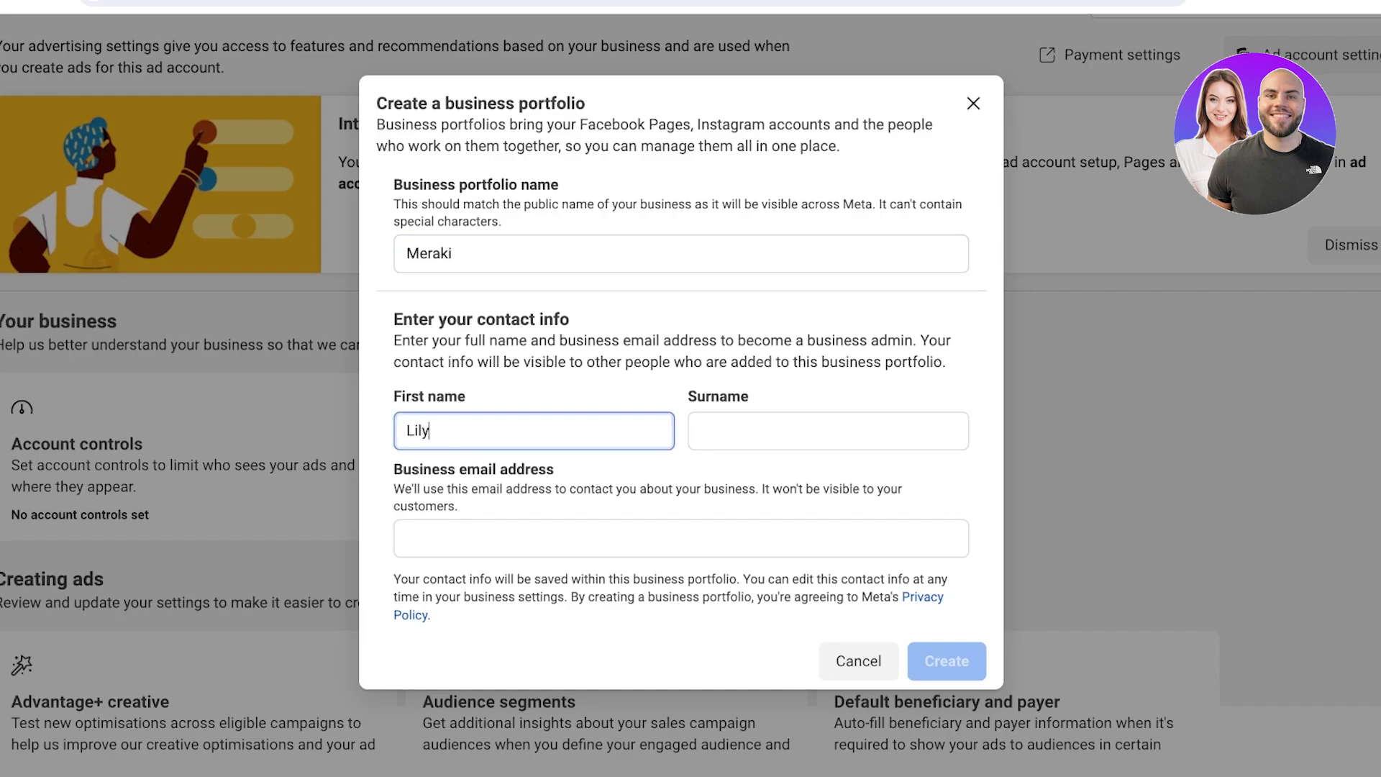
click(828, 431)
click(681, 539)
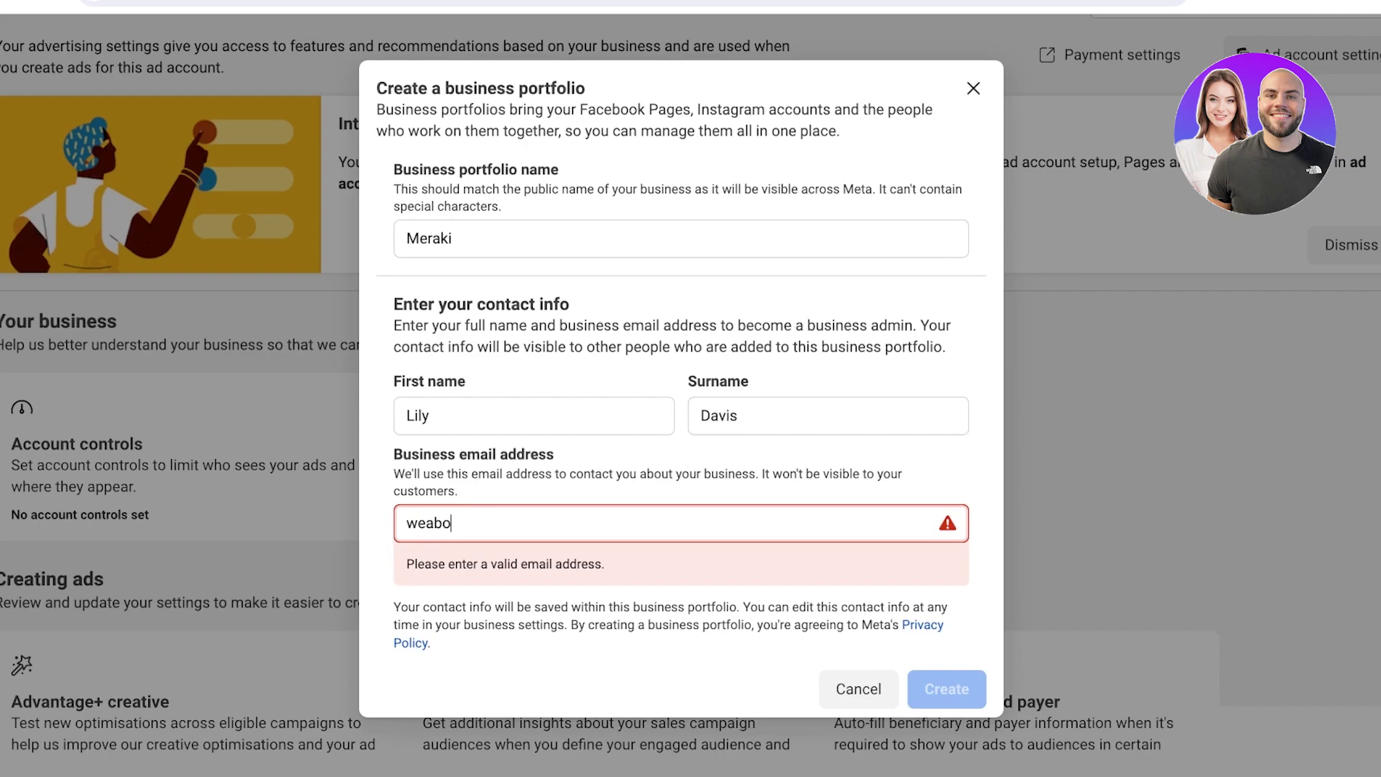
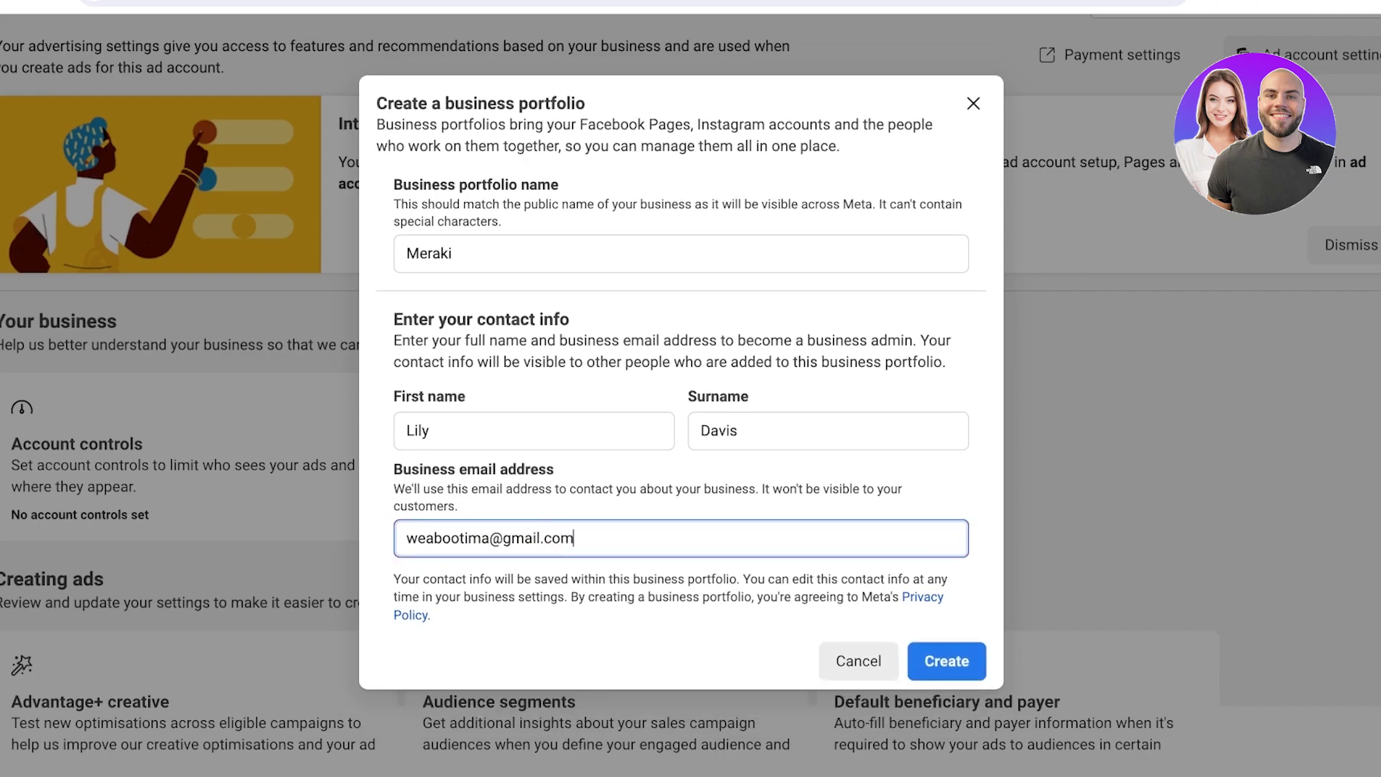
key(Return)
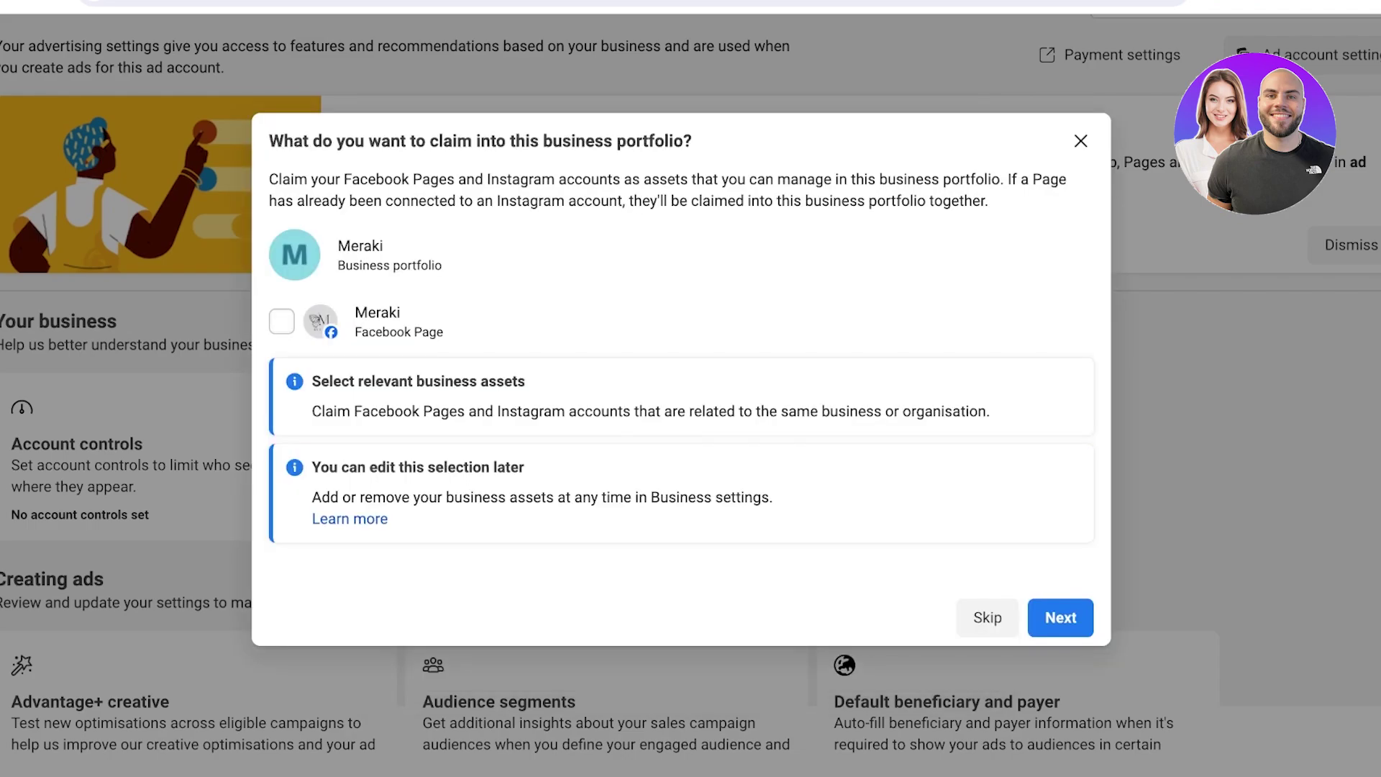
Select the Meraki Facebook Page, skip adding people, and confirm the portfolio on the review step
click(282, 321)
click(1060, 618)
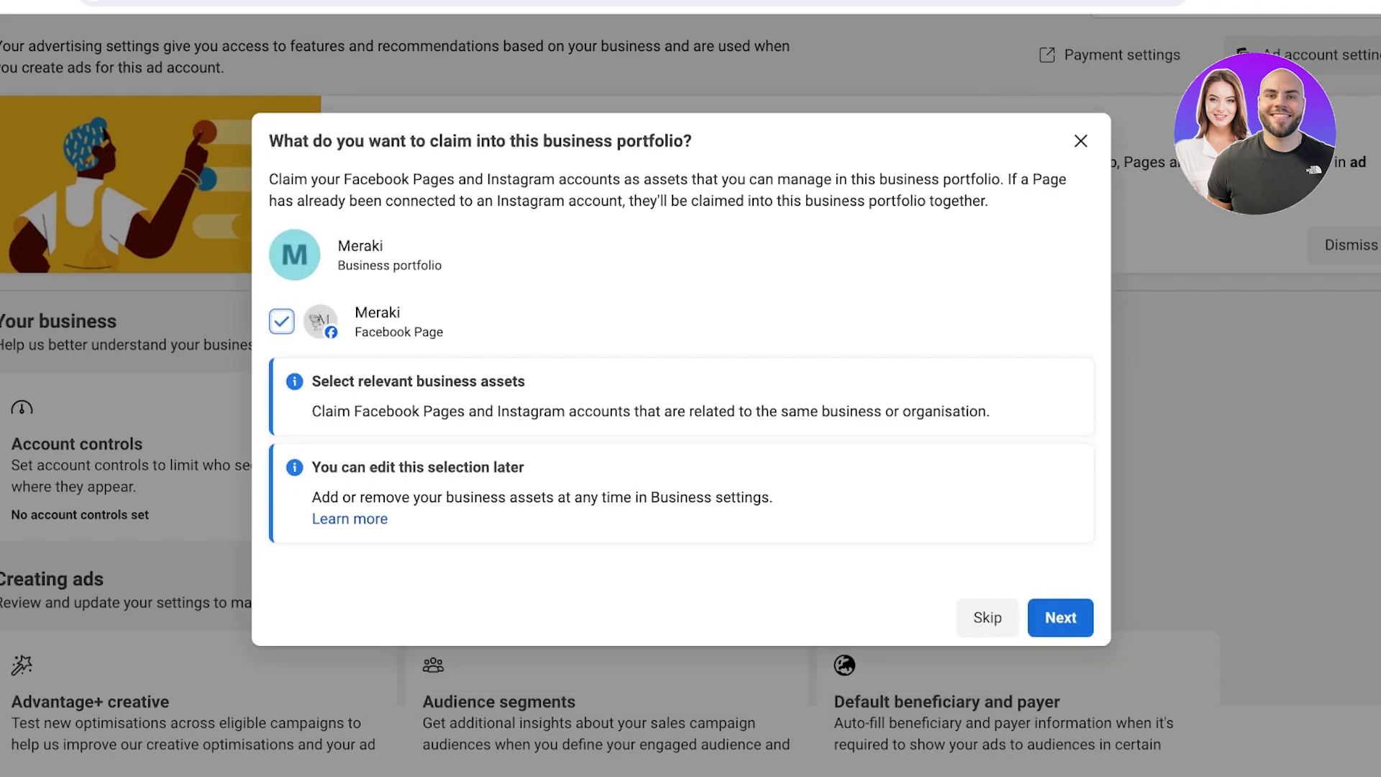
scroll(679, 403, down, 1)
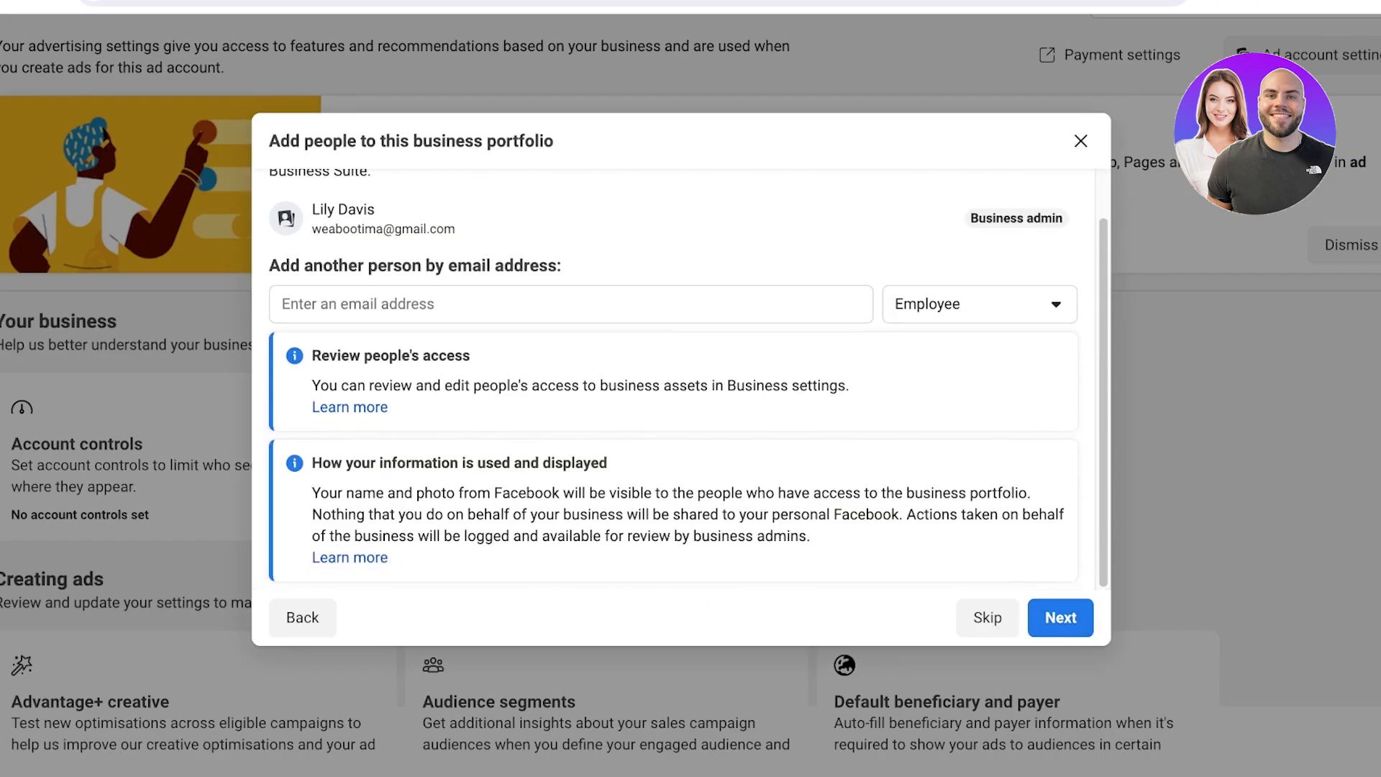
click(1061, 617)
click(1050, 617)
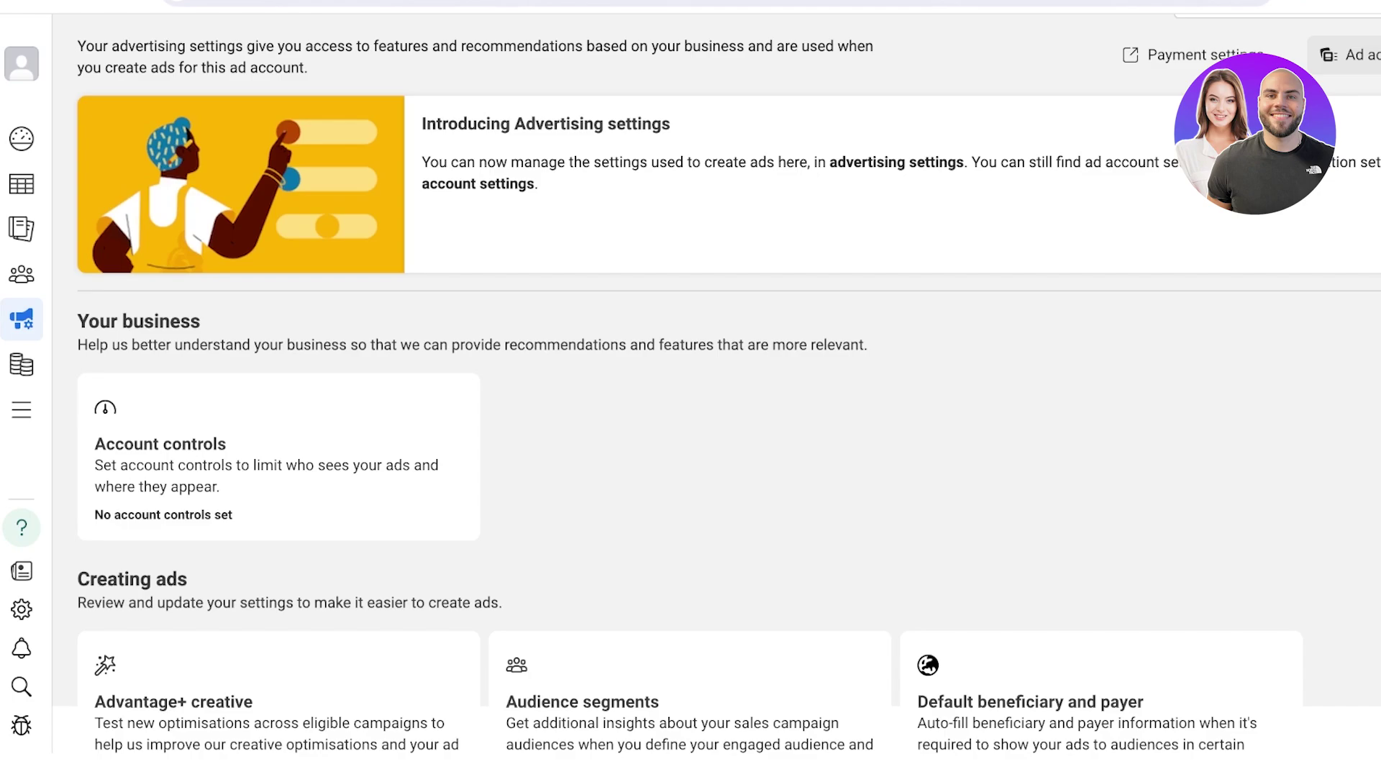
Check the account switcher, then open the All tools directory listing Manage, Advertise and Analyse tools
click(21, 63)
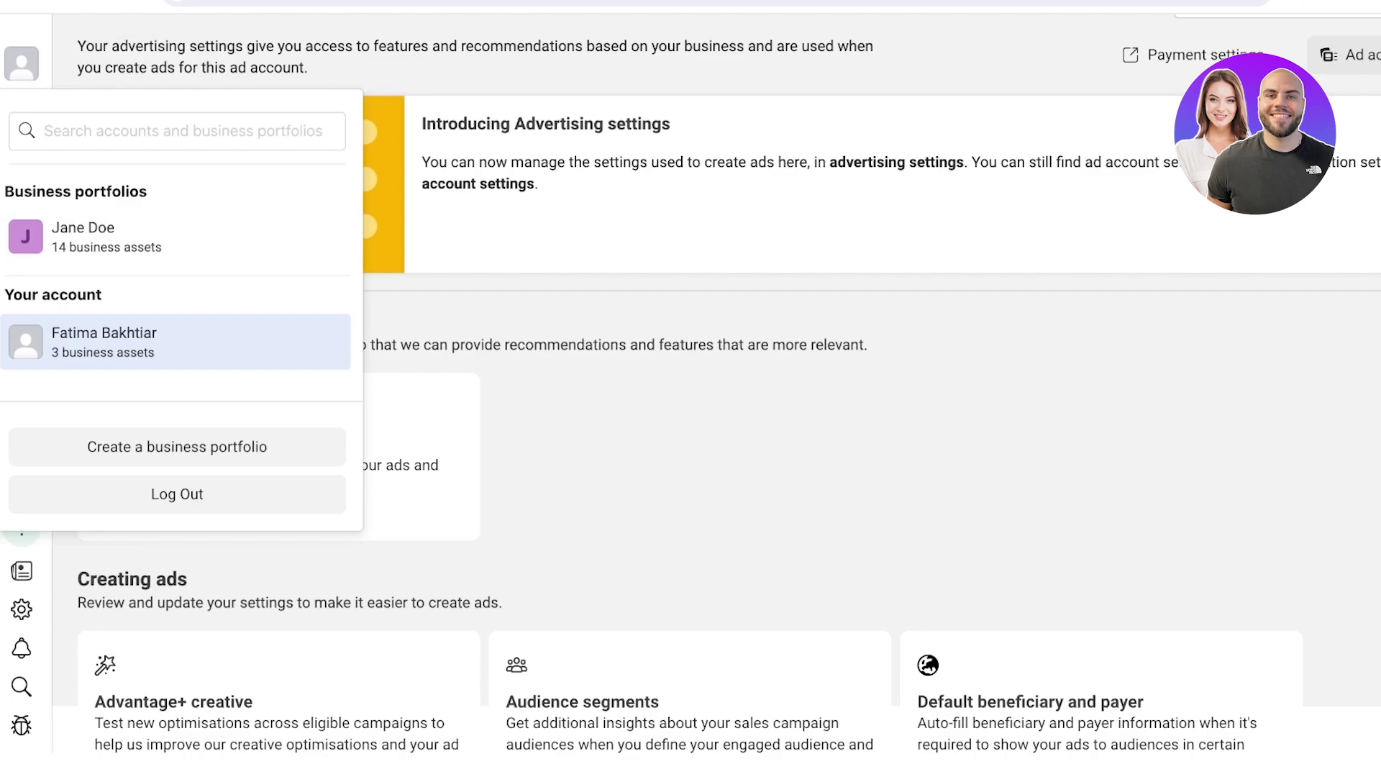
key(Escape)
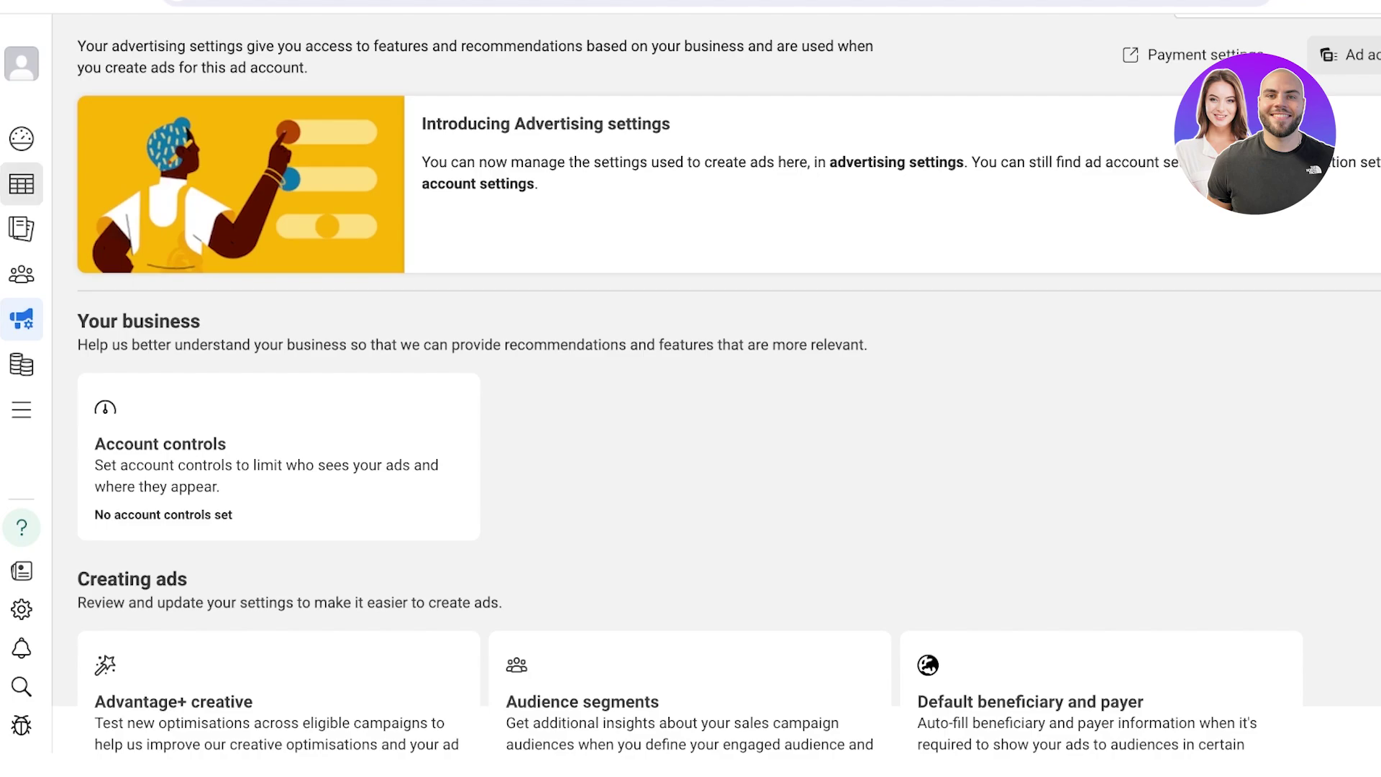
click(22, 410)
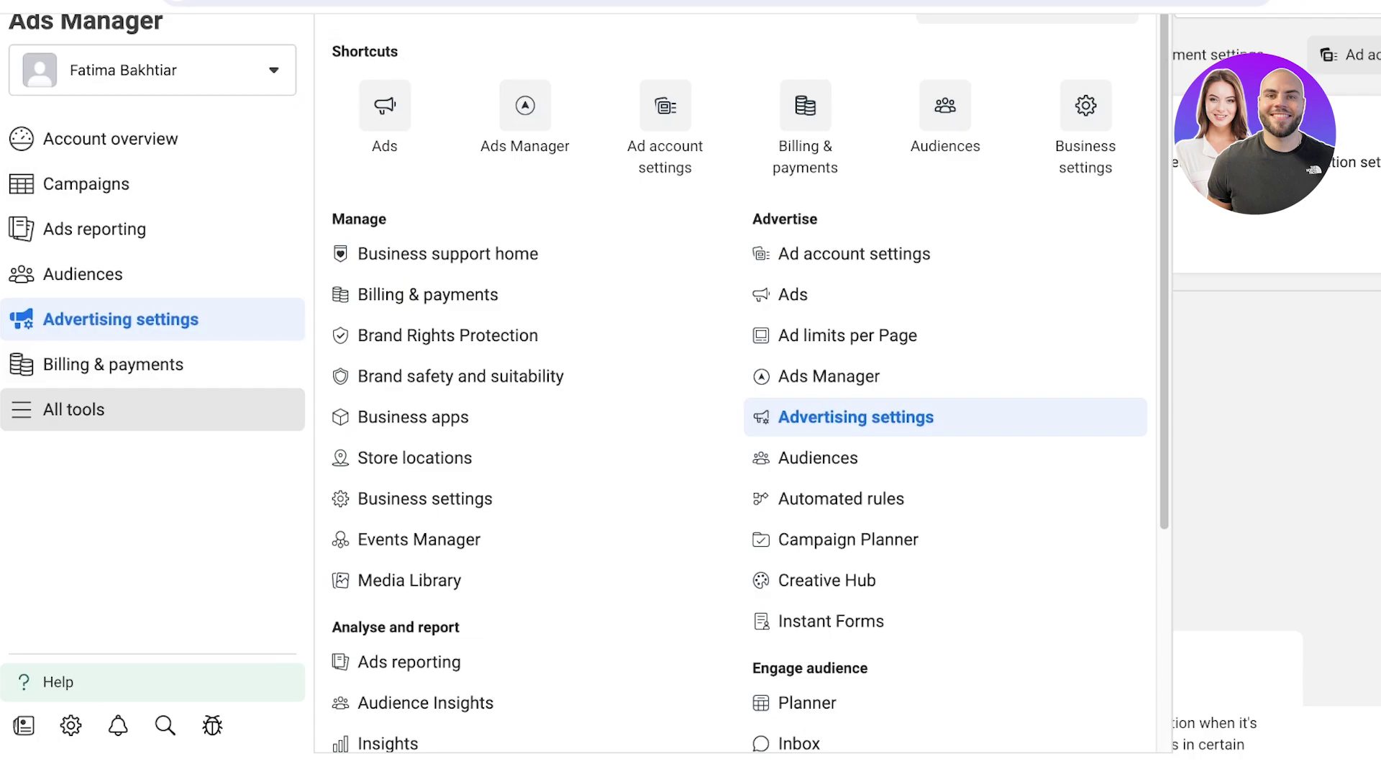